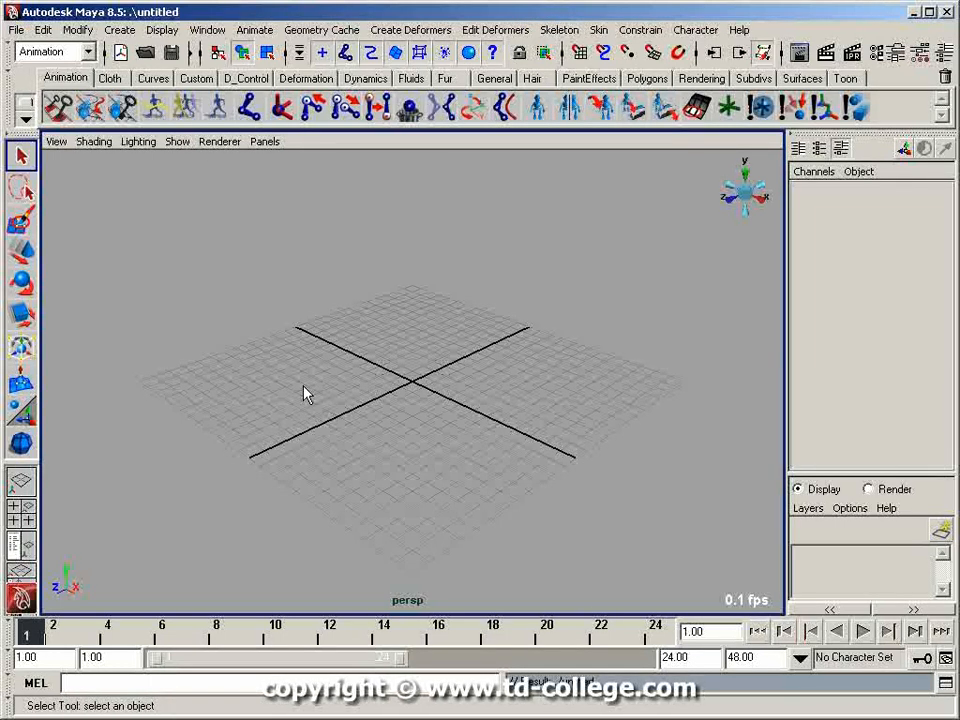
Create two polygon spheres on the grid, one at about X -6.7, Z 6.1 and another at about X 4.2, Z -6.4.
key("space")
left_click_drag(280, 305, 548, 336)
left_click_drag(263, 380, 301, 388)
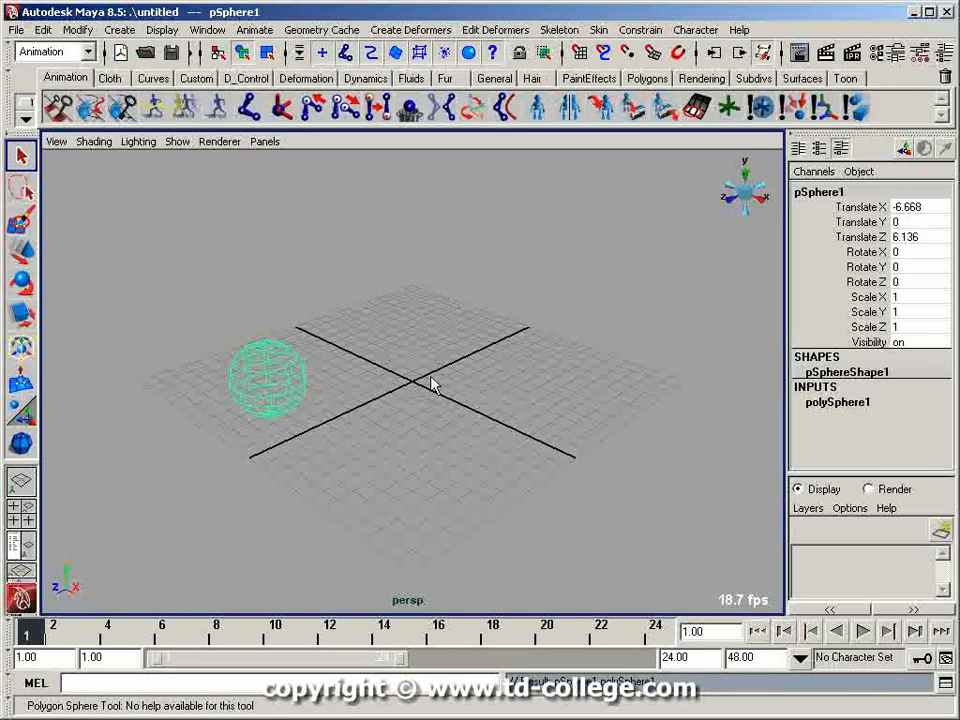
key("space")
left_click_drag(487, 307, 761, 349)
left_click_drag(532, 373, 570, 382)
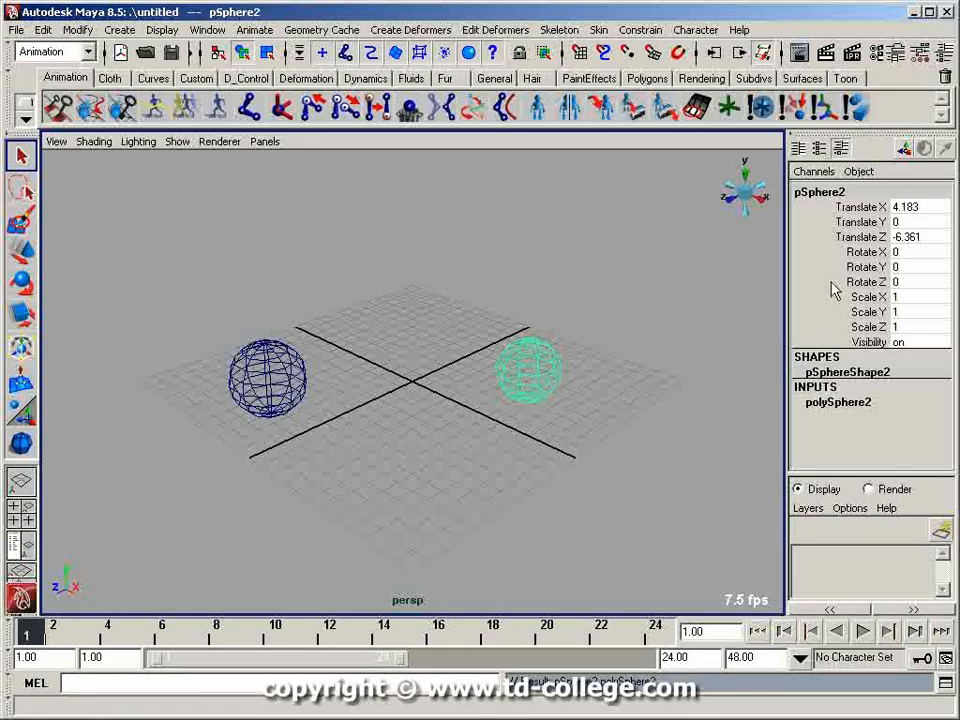
key("q")
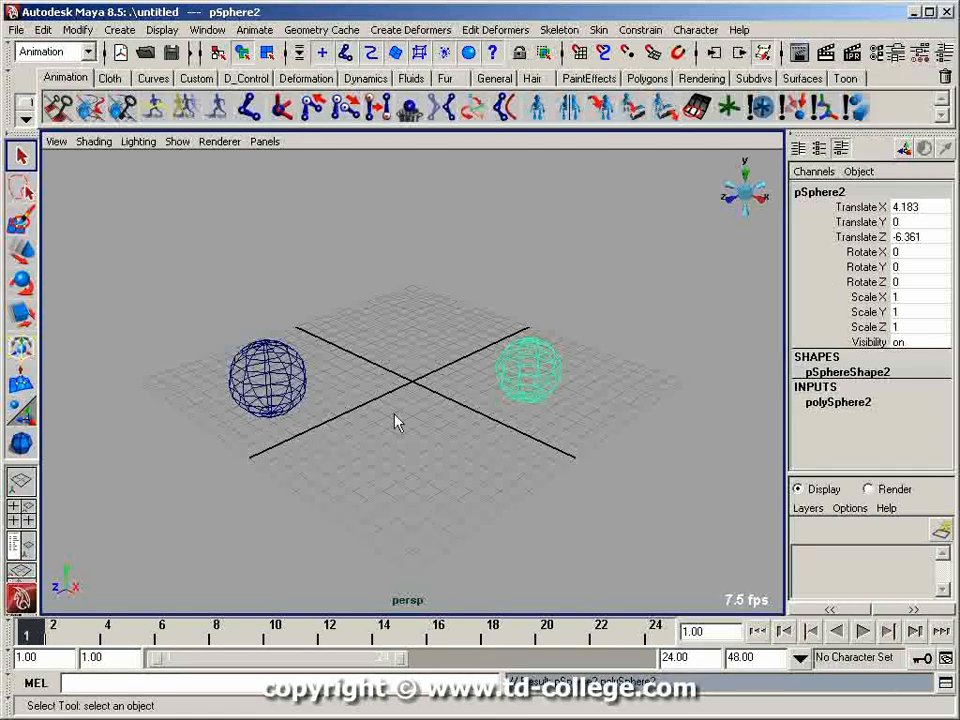
Select pSphere1 and raise it along Y to about 4.345.
left_click(279, 390)
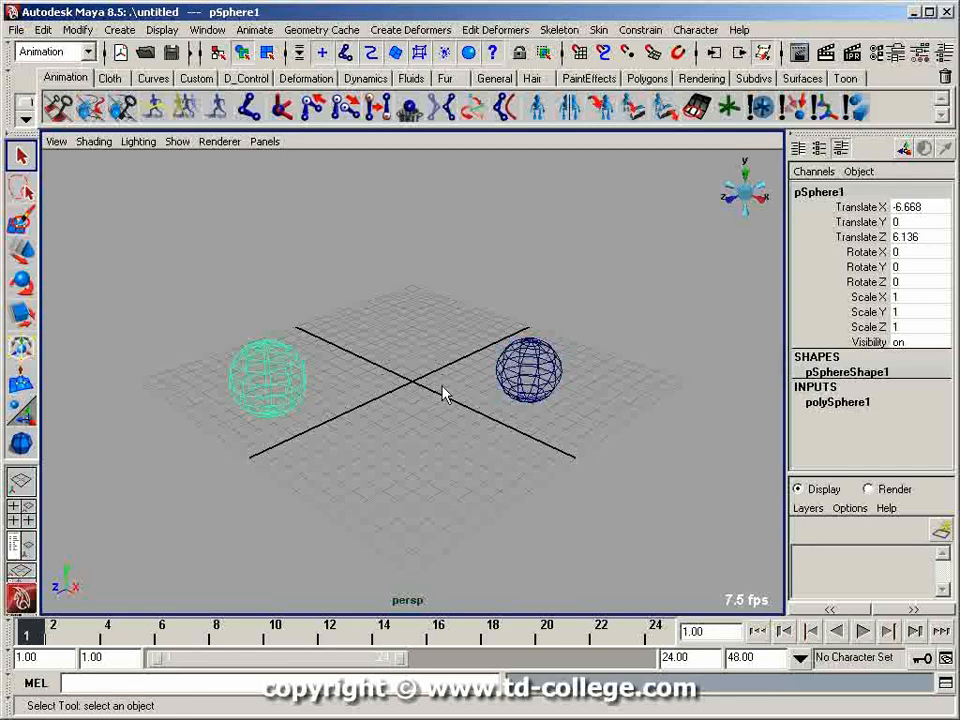
left_click(533, 386)
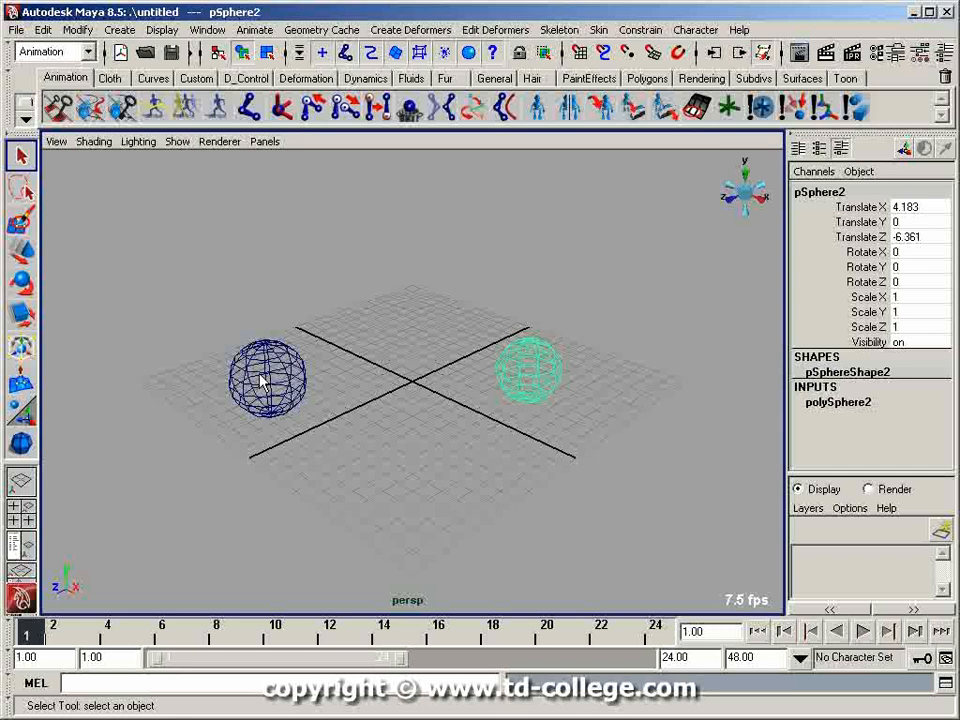
left_click(298, 366)
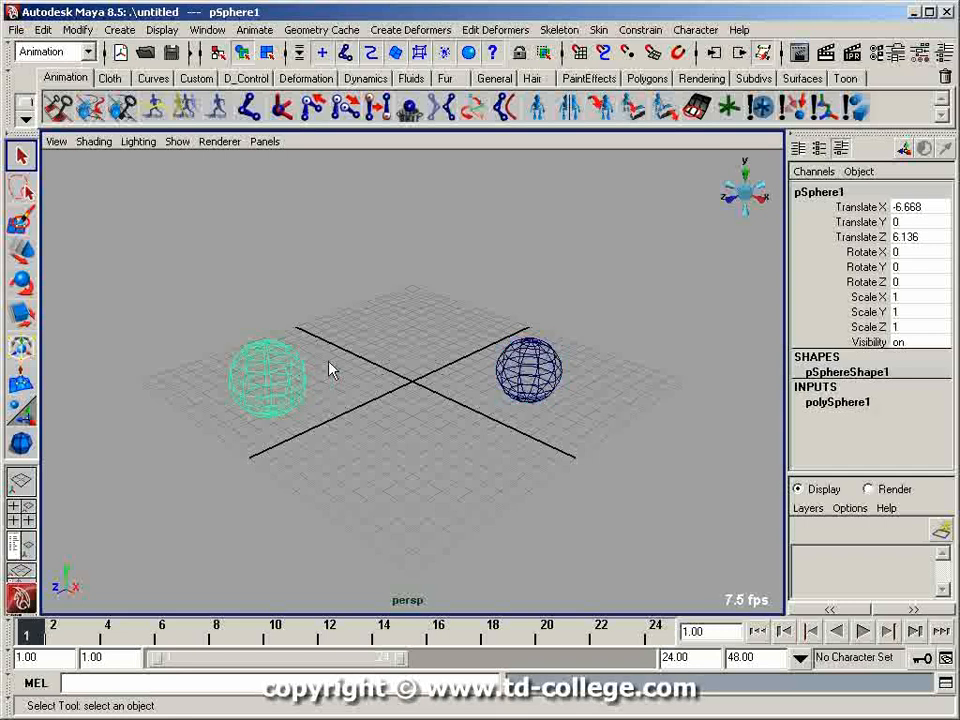
left_click(537, 366)
left_click(266, 370)
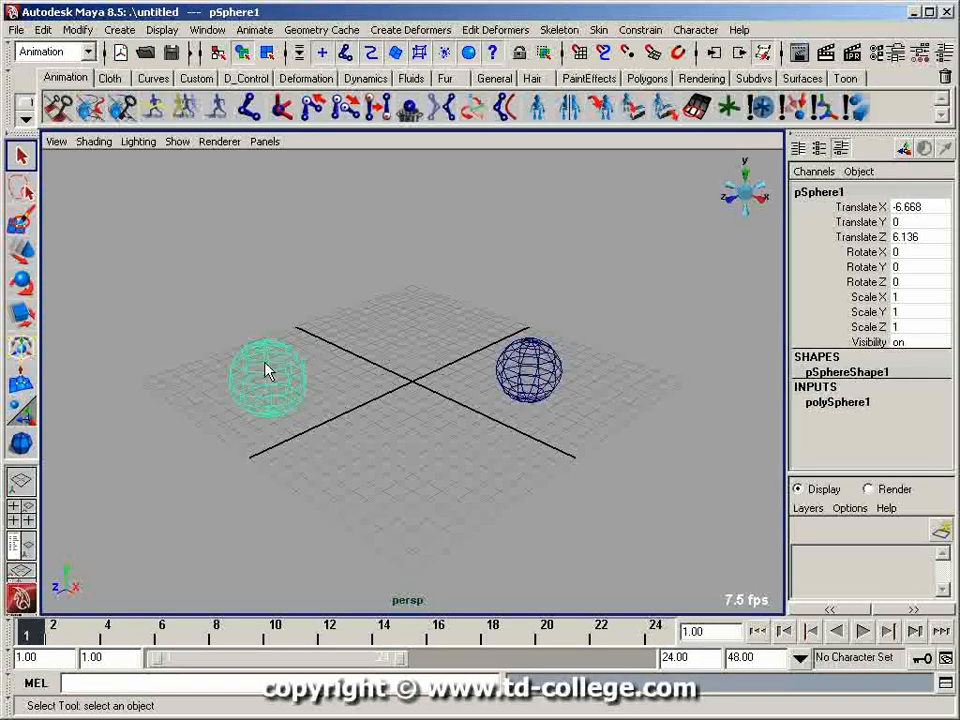
key("w")
left_click_drag(265, 322, 258, 252)
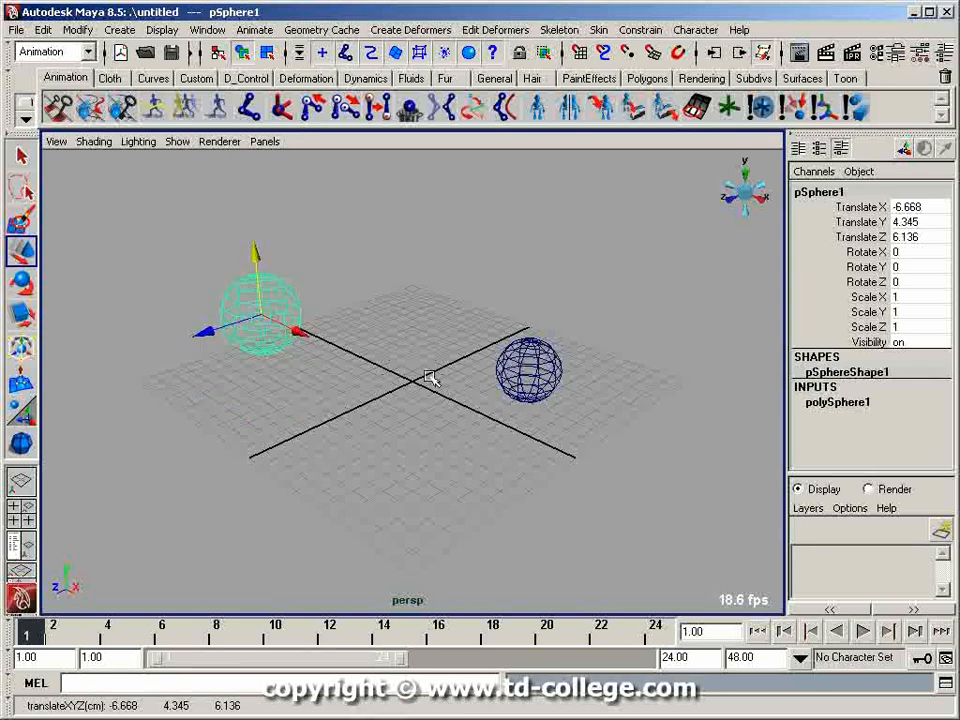
left_click(550, 385)
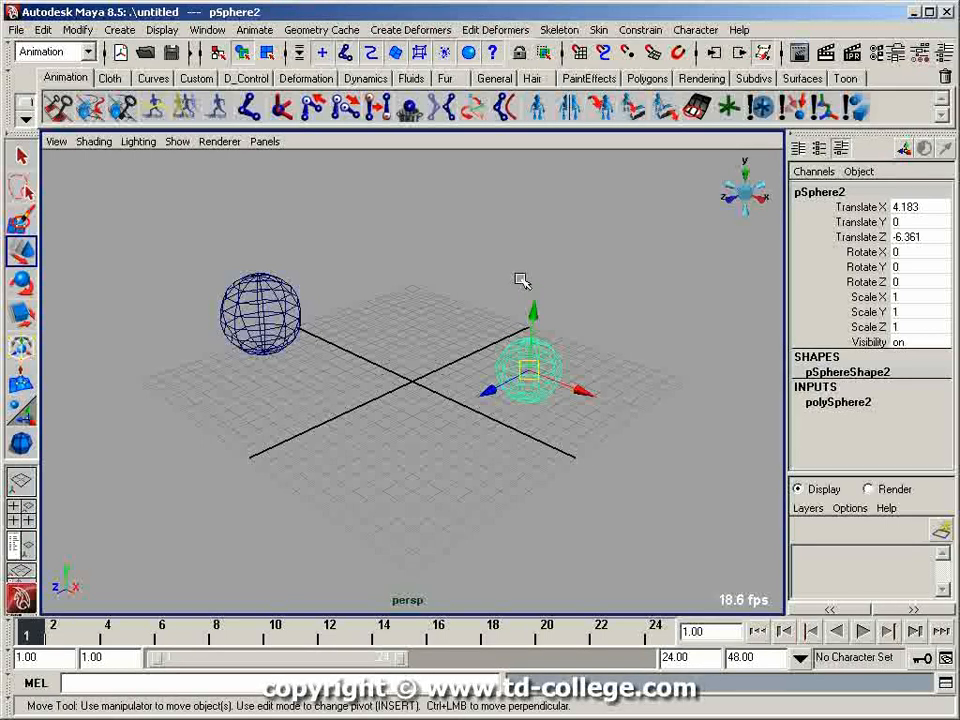
left_click(274, 318)
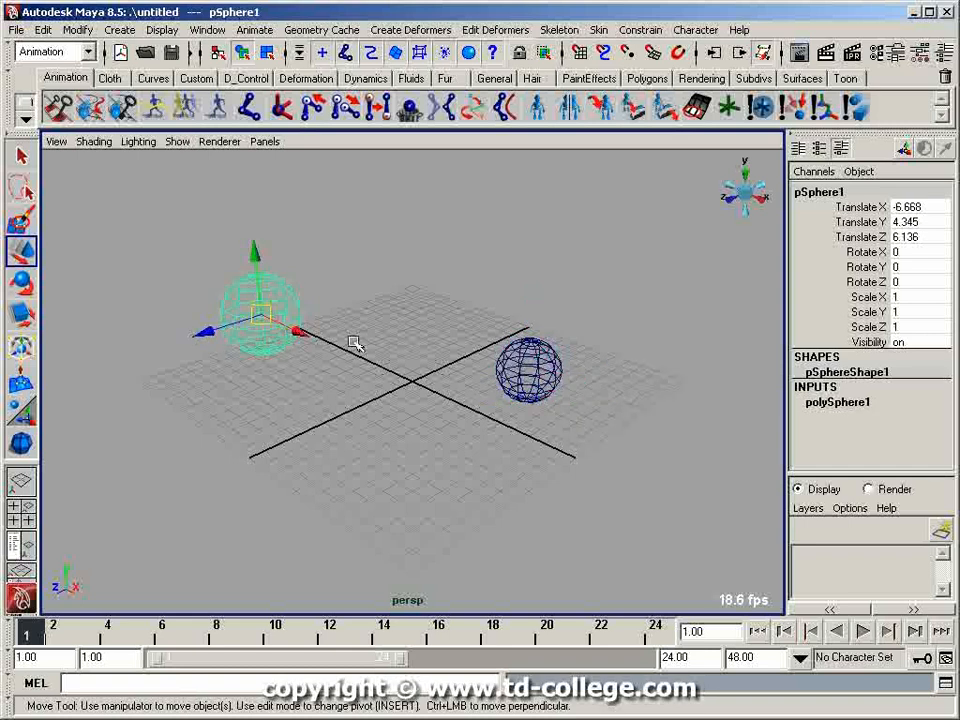
left_click(527, 370)
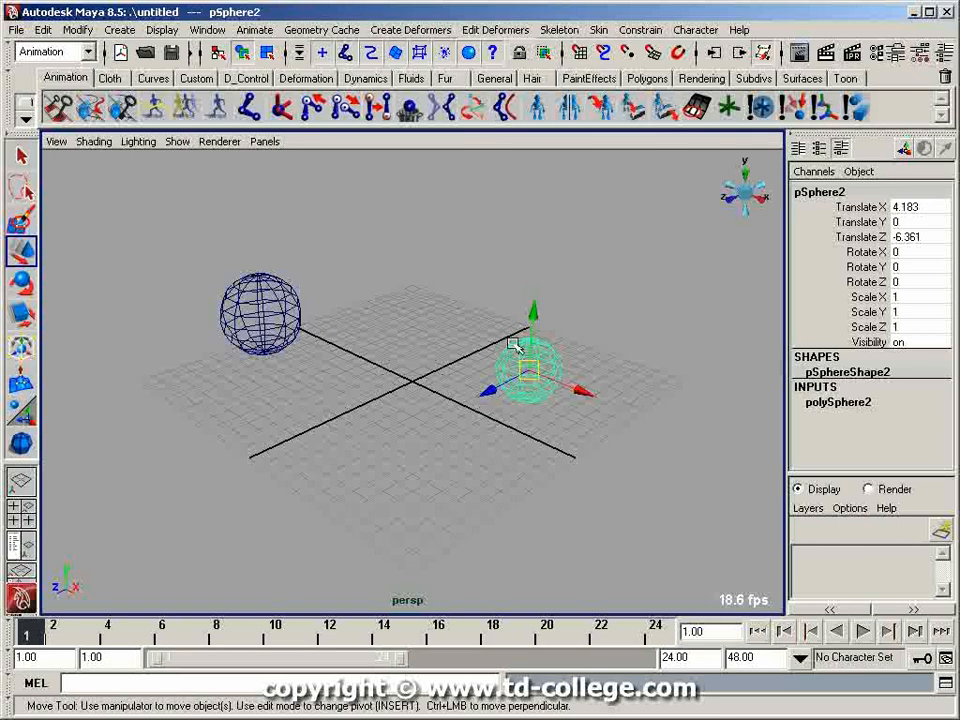
Open the Expression Editor for pSphere1 and choose its translateY attribute.
left_click(251, 321)
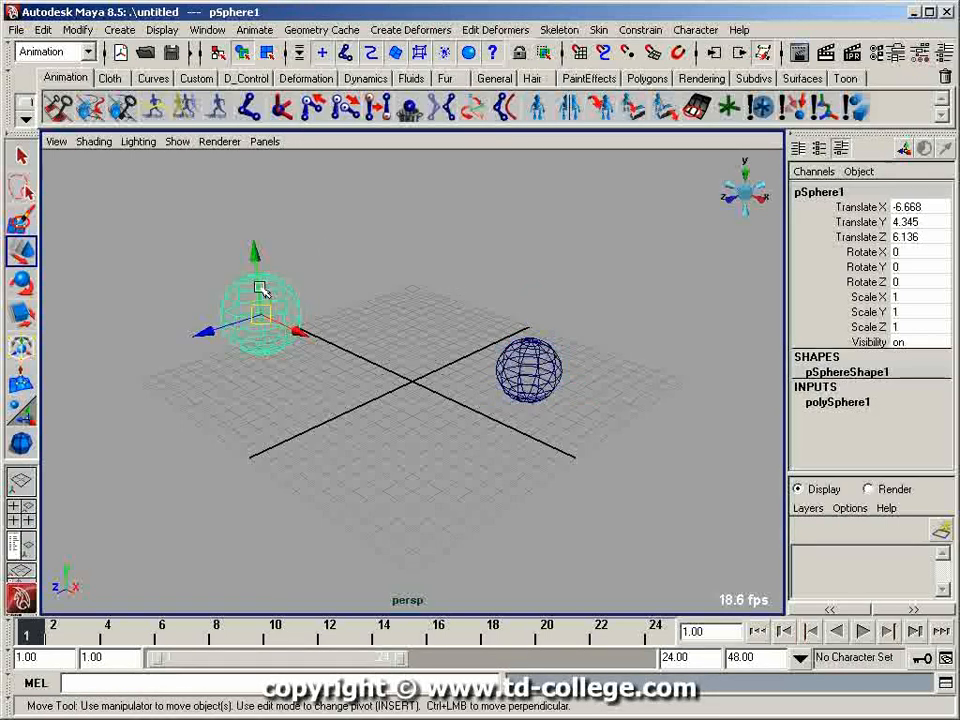
left_click(222, 31)
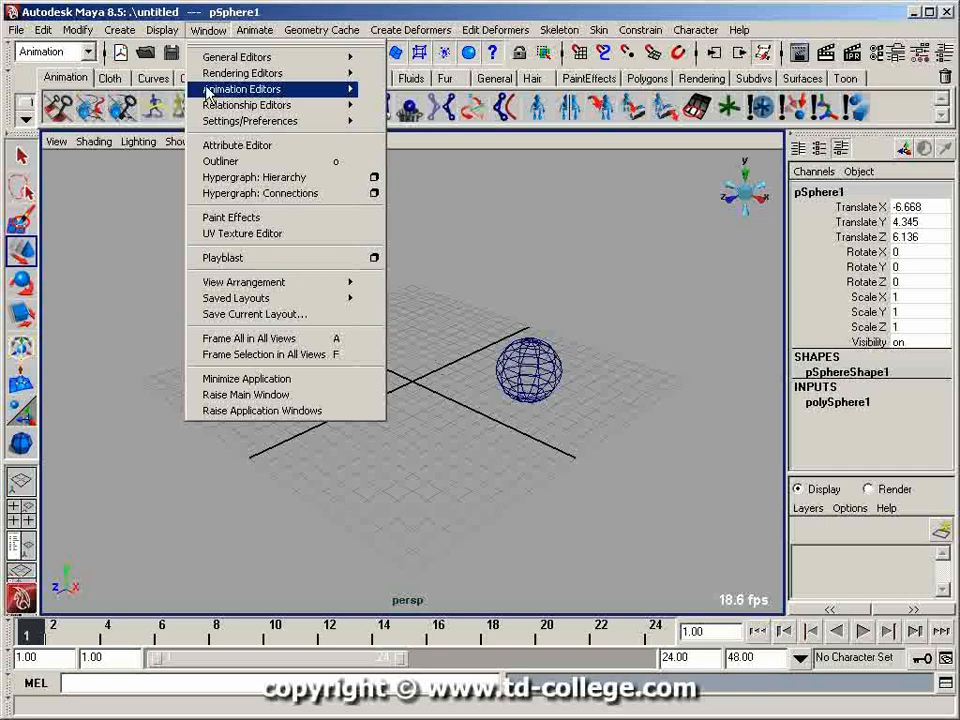
mouse_move(208, 92)
left_click(425, 156)
left_click_drag(624, 60, 897, 62)
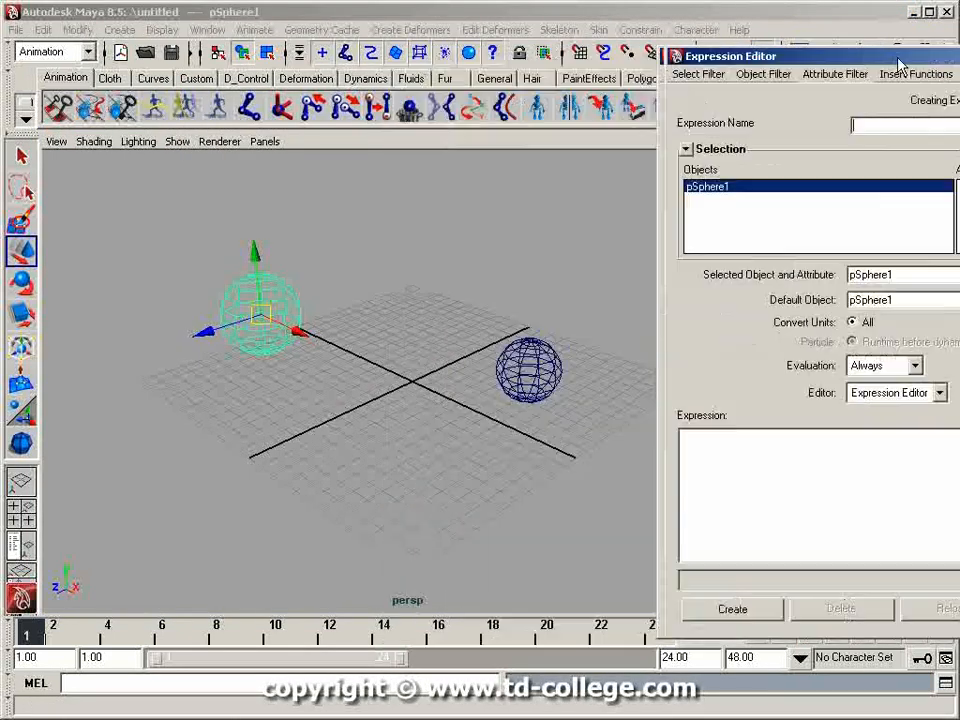
left_click_drag(786, 62, 792, 311)
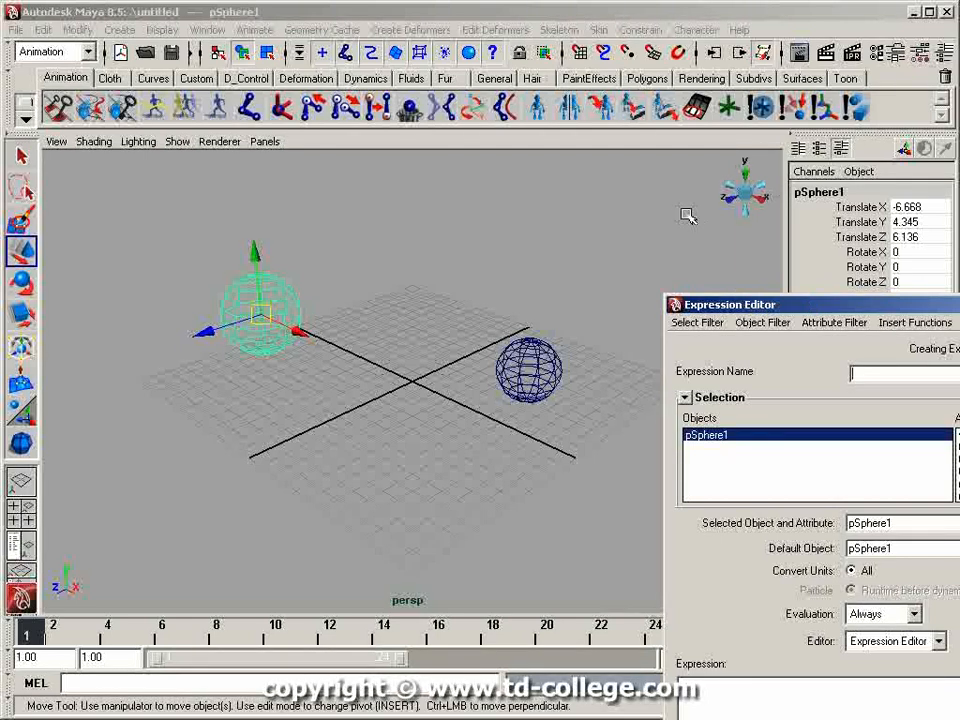
left_click_drag(778, 304, 907, 122)
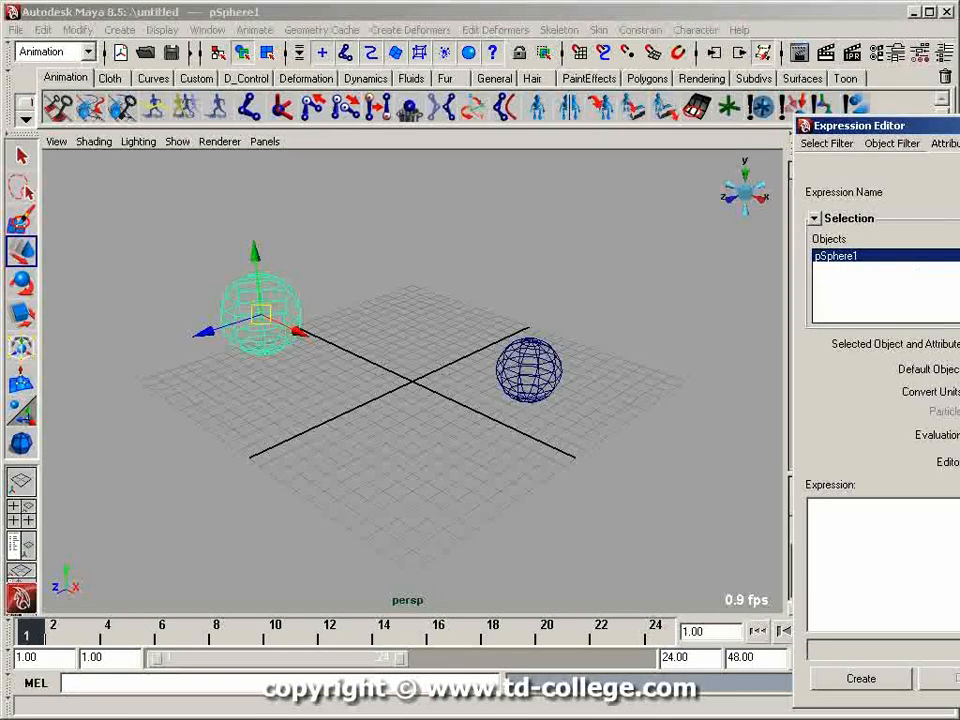
left_click_drag(904, 126, 850, 77)
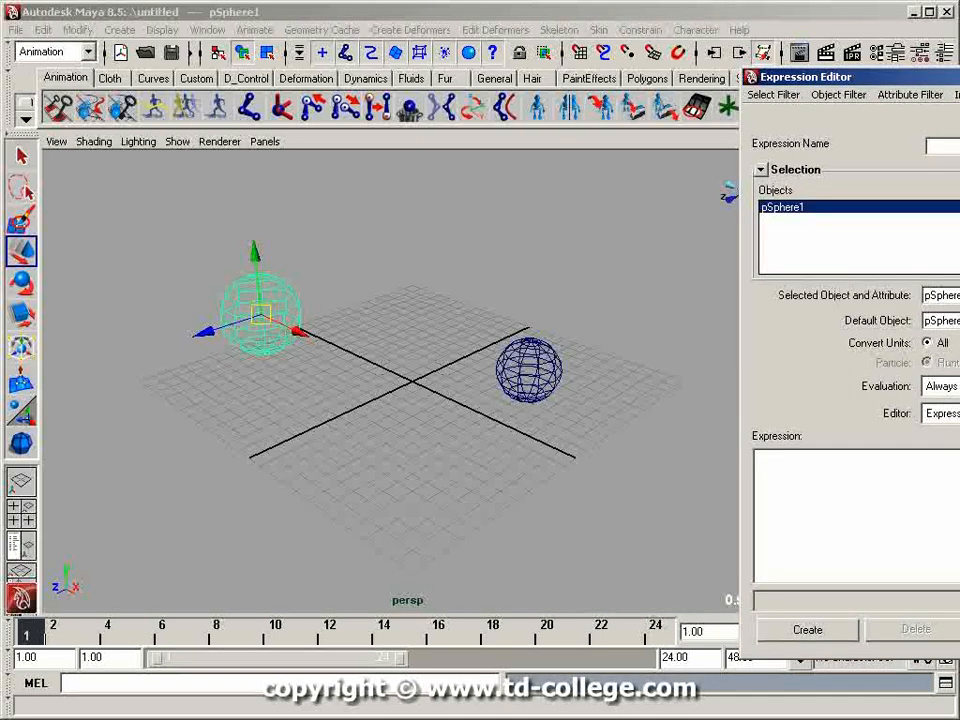
left_click_drag(850, 77, 475, 77)
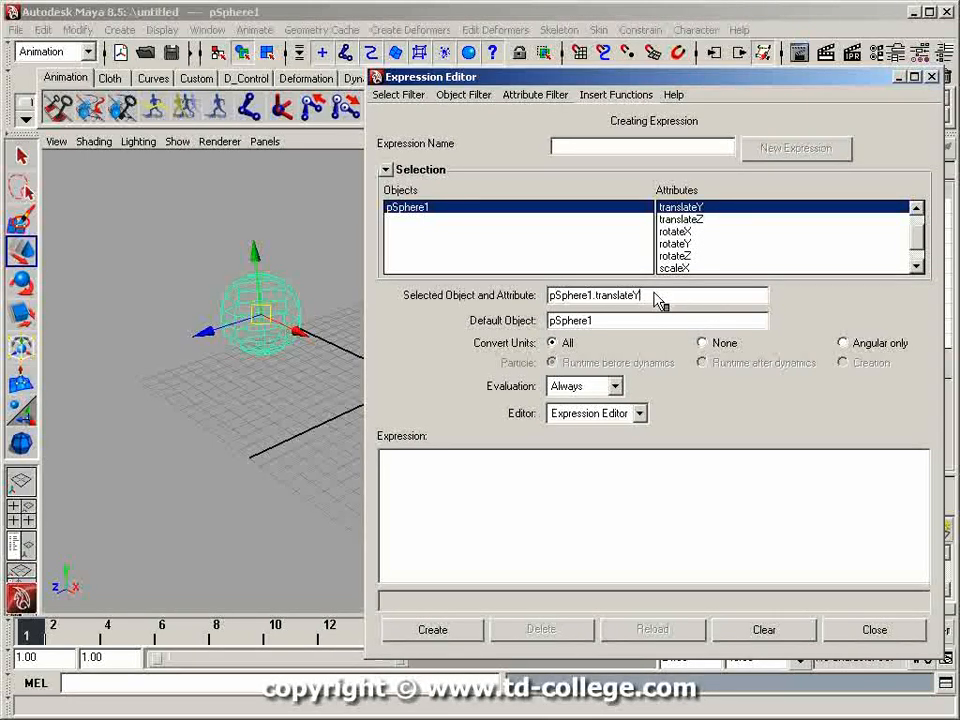
Write and create the expression "pSphere1.translateY = pSphere2.translateY;" to link the two spheres' heights.
left_click_drag(660, 300, 529, 298)
key("ctrl+c")
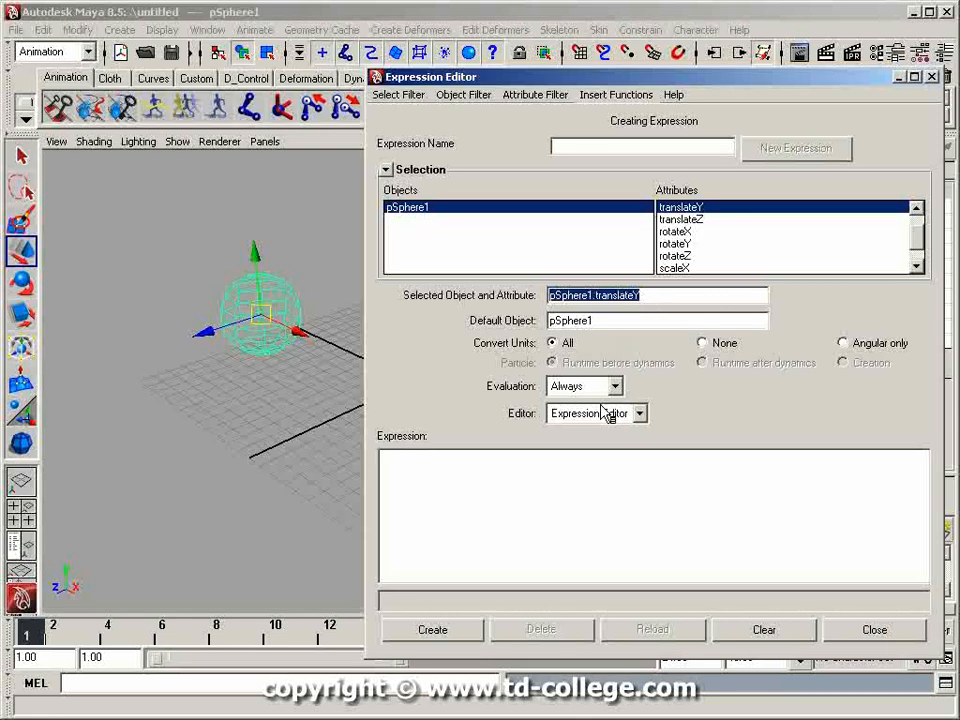
left_click(444, 470)
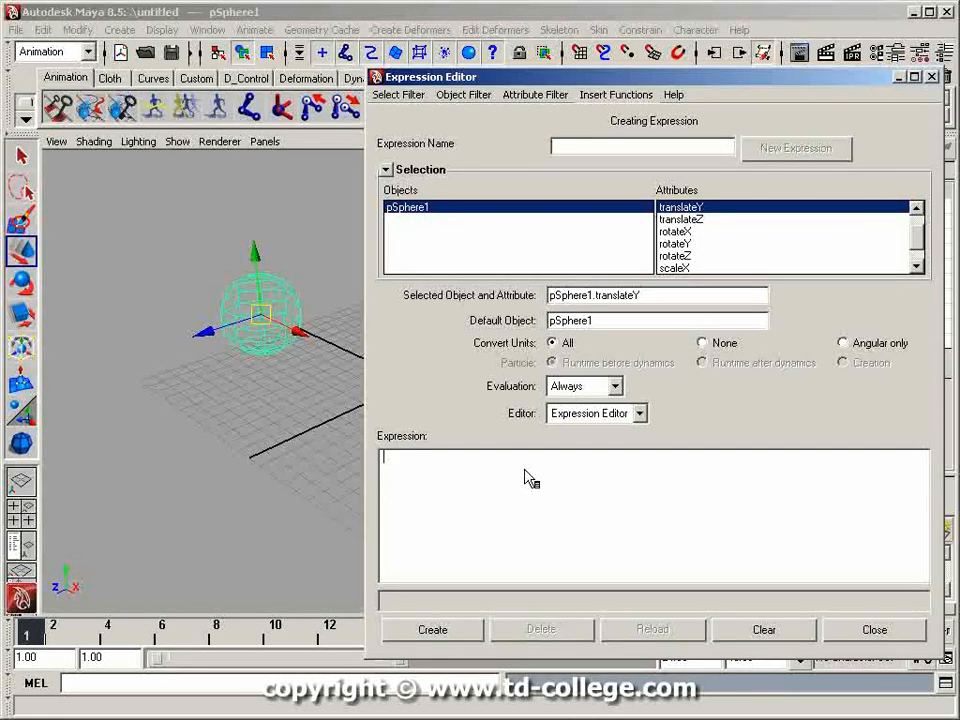
key("ctrl+v")
type("=")
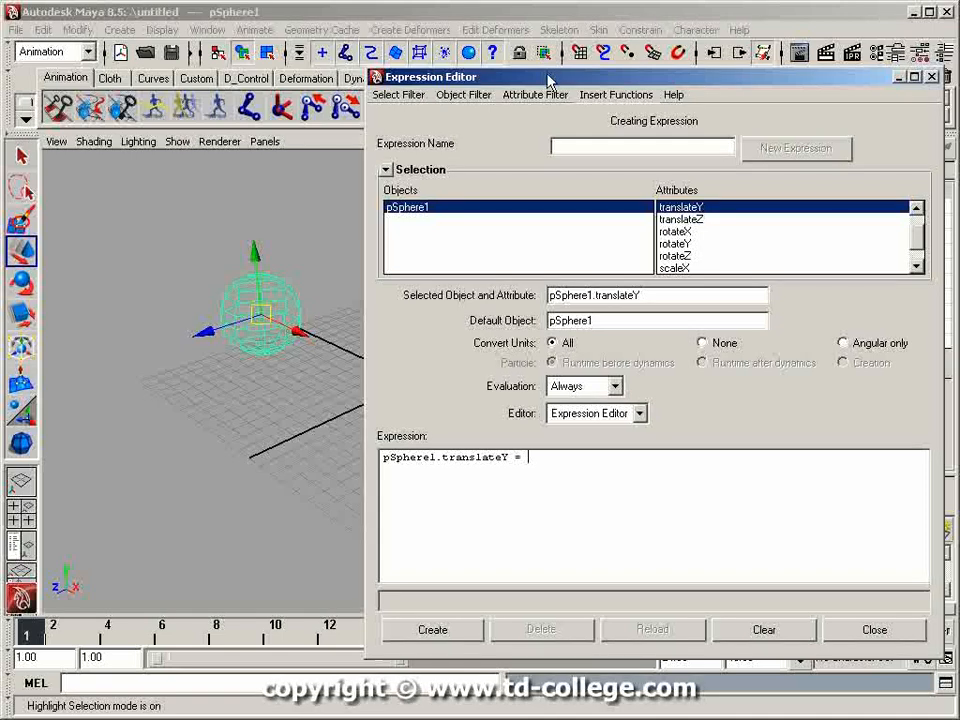
left_click_drag(550, 83, 563, 162)
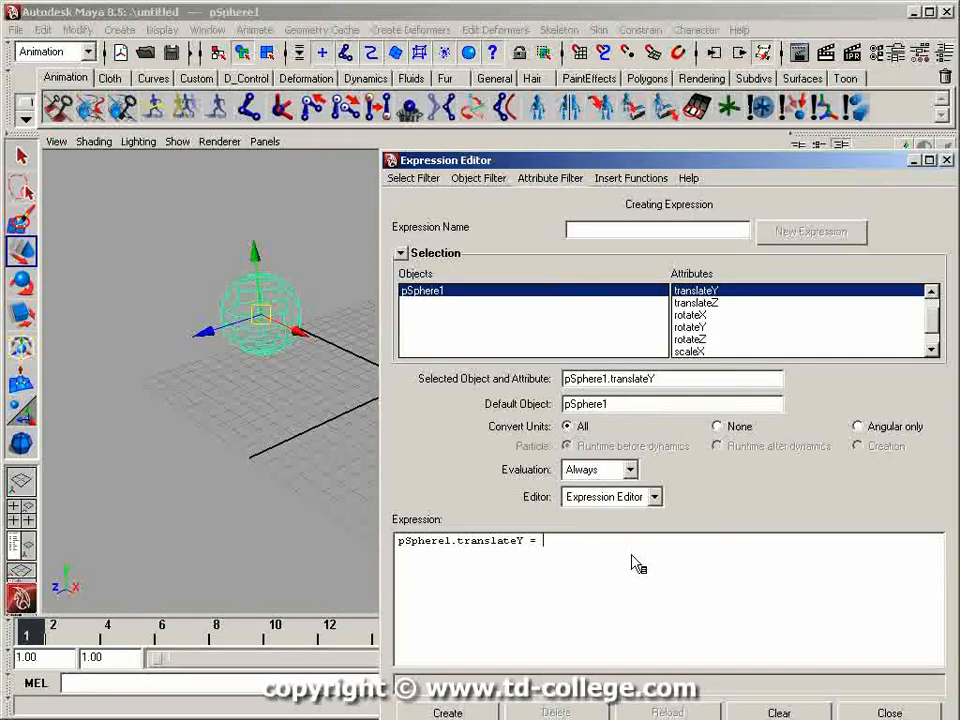
type("pSphere2")
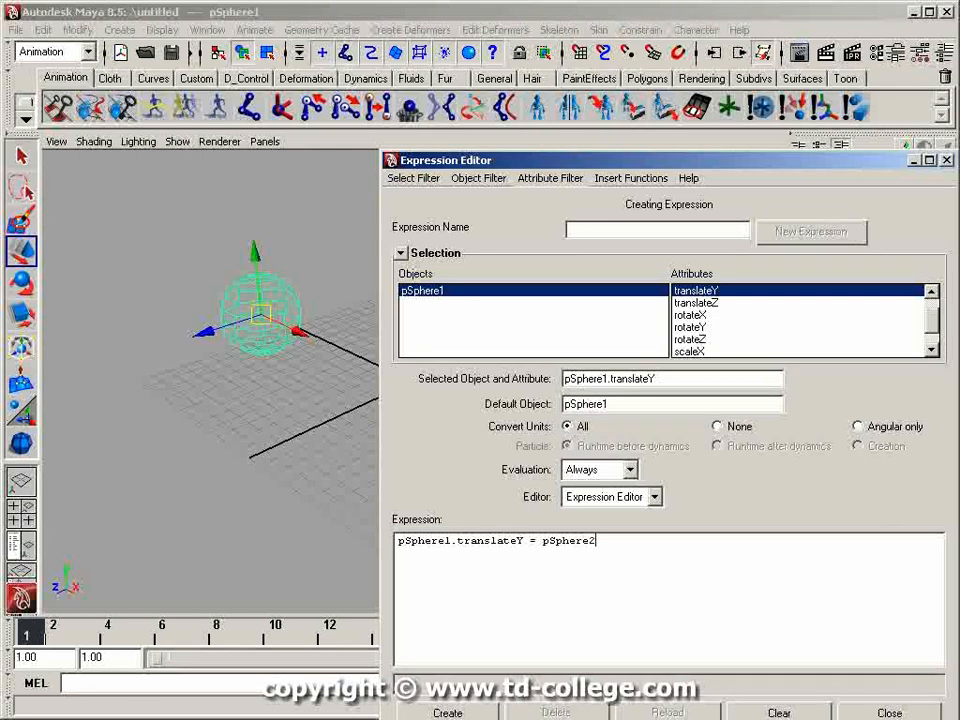
type(".translateY;")
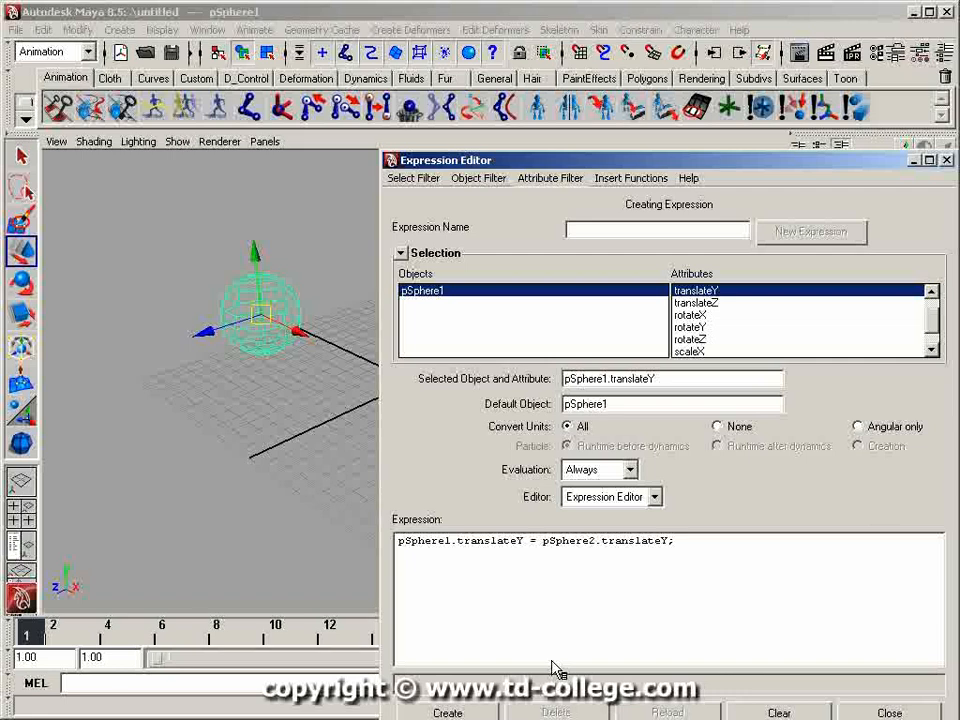
left_click(450, 708)
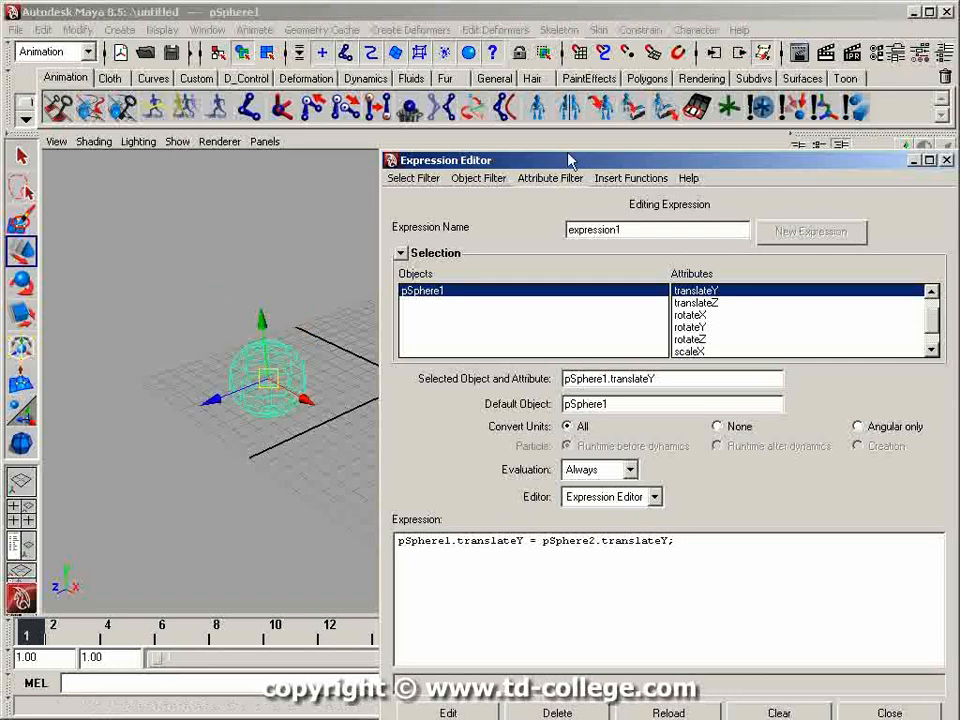
Uncover the spheres and move pSphere2 along Y, leaving it at about 0.561, to test the expression on pSphere1.
left_click_drag(568, 162, 809, 370)
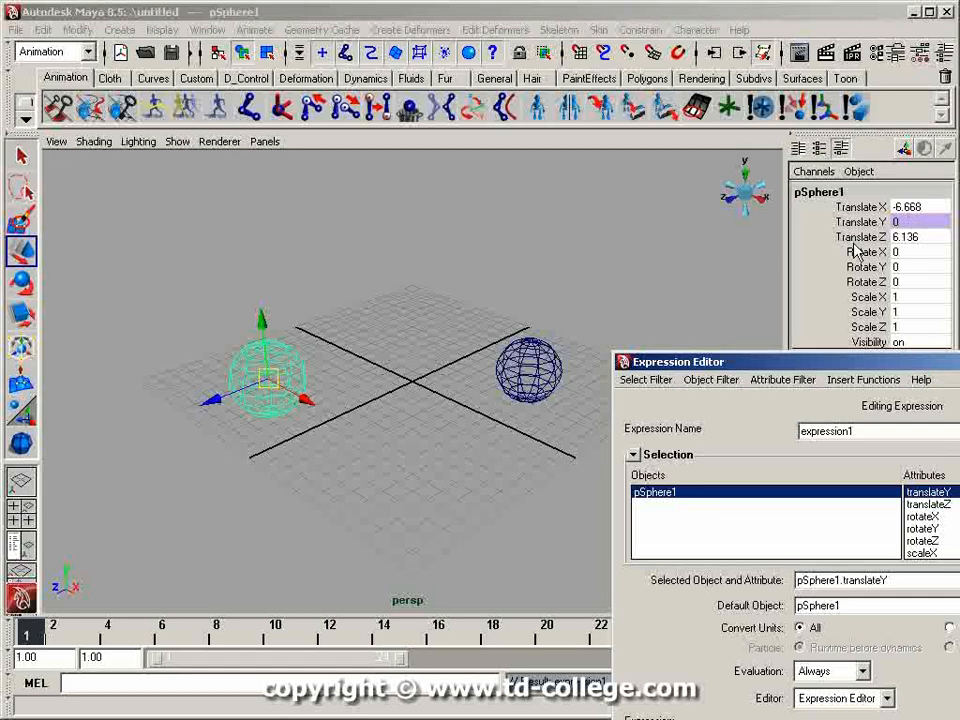
left_click_drag(753, 366, 752, 354)
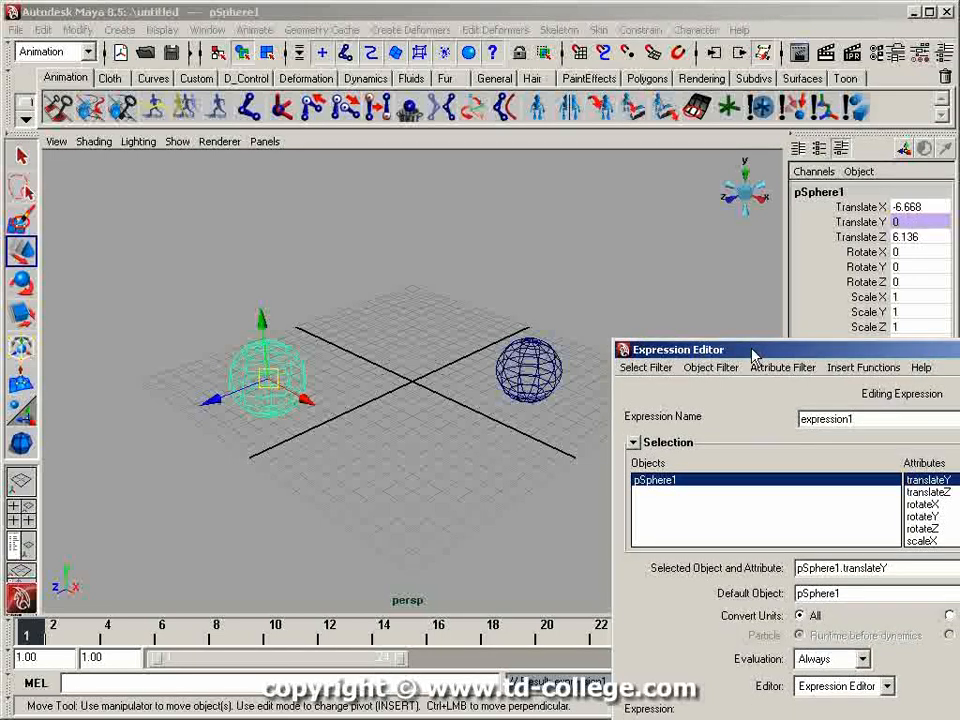
left_click(537, 375)
left_click_drag(536, 317, 299, 365)
left_click_drag(534, 360, 486, 372)
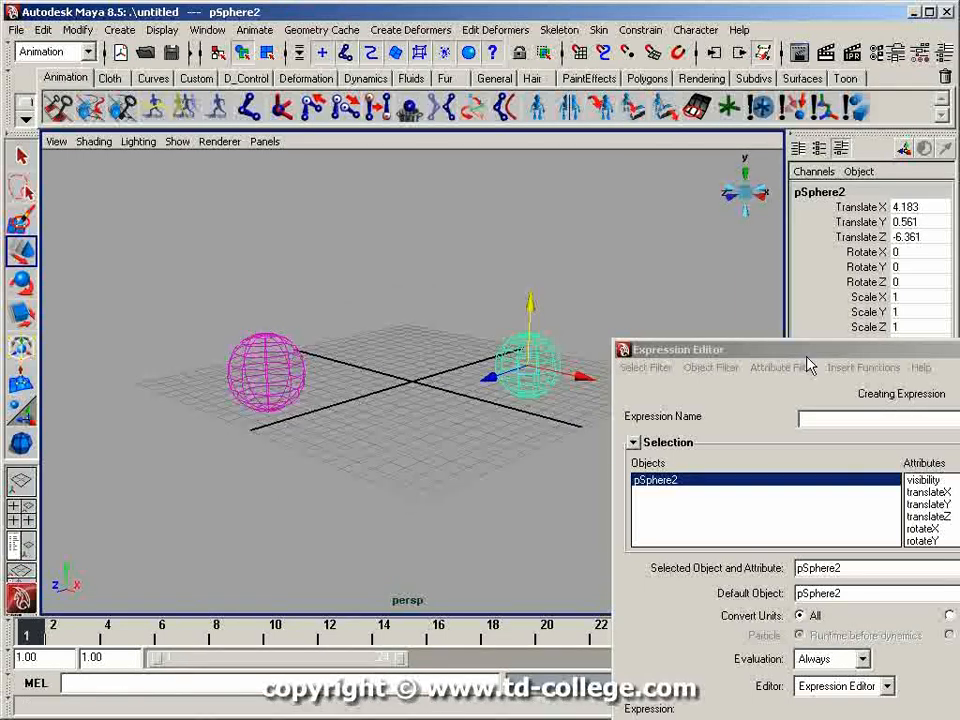
Select pSphere1 and close the Expression Editor.
left_click_drag(808, 360, 775, 190)
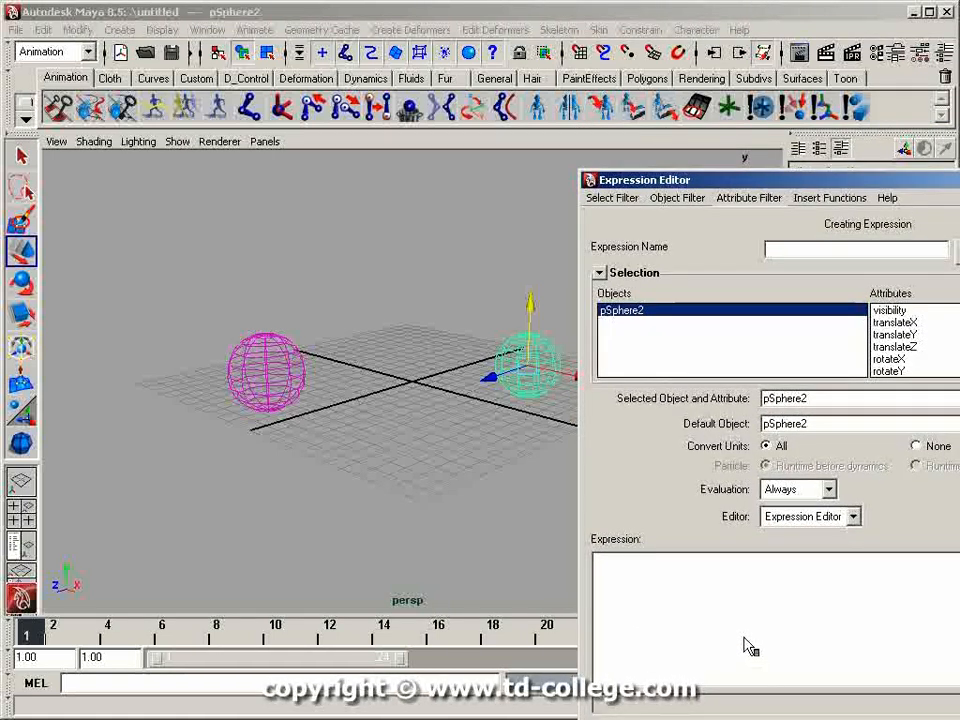
left_click(293, 380)
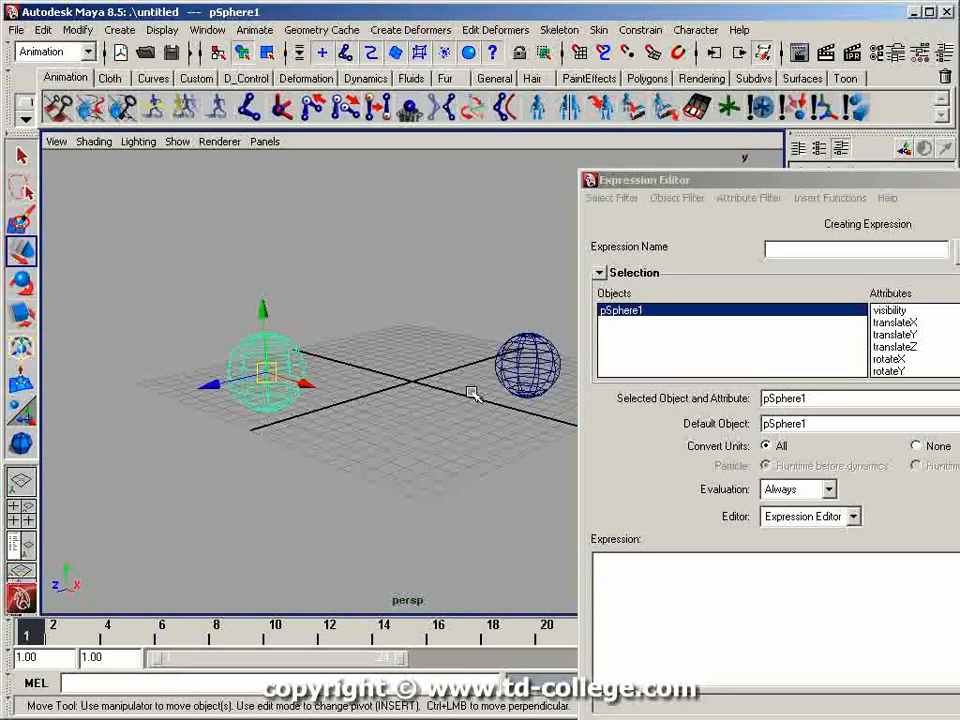
double_click(590, 180)
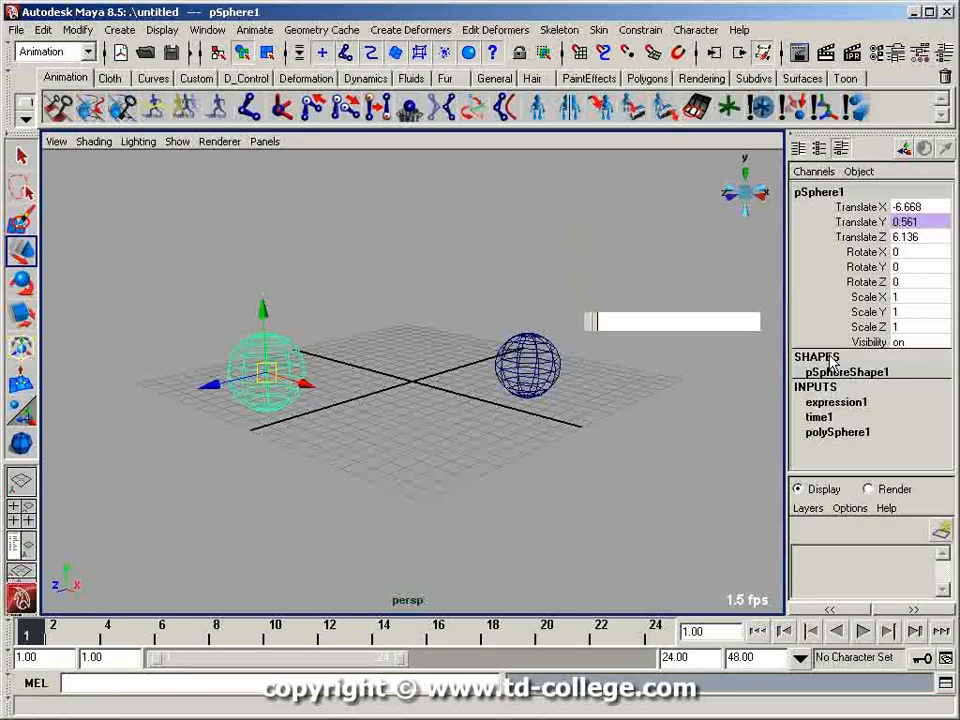
Expand the expression1 input node of pSphere1 and examine its settings.
mouse_move(585, 452)
left_mouse_down("alt")
mouse_move(626, 443)
mouse_move(589, 456)
left_mouse_up("alt")
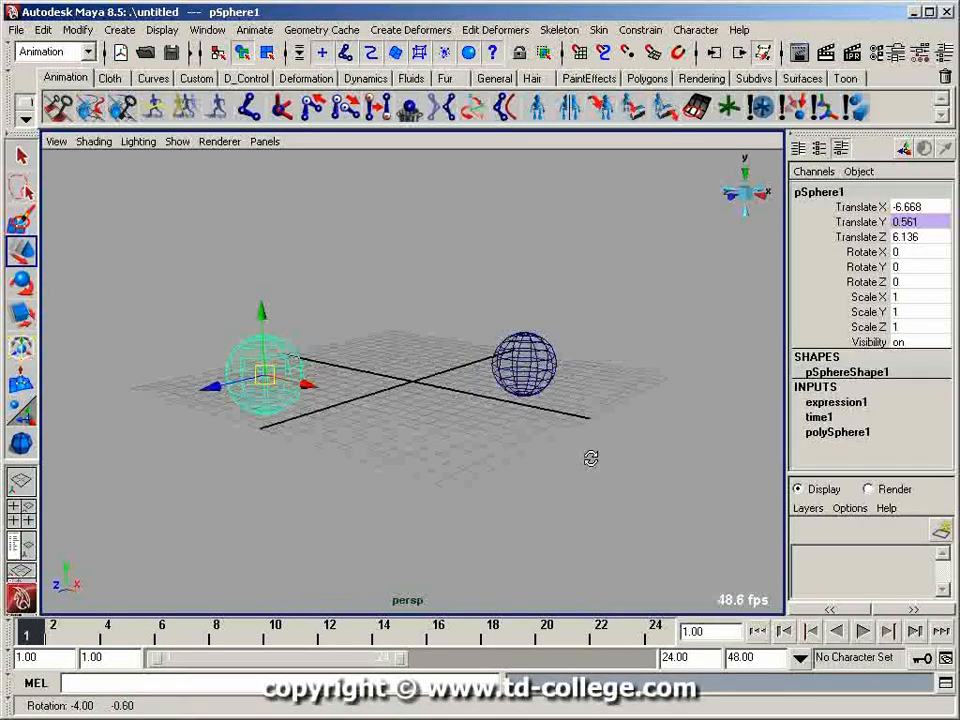
left_click(840, 403)
double_click(829, 400)
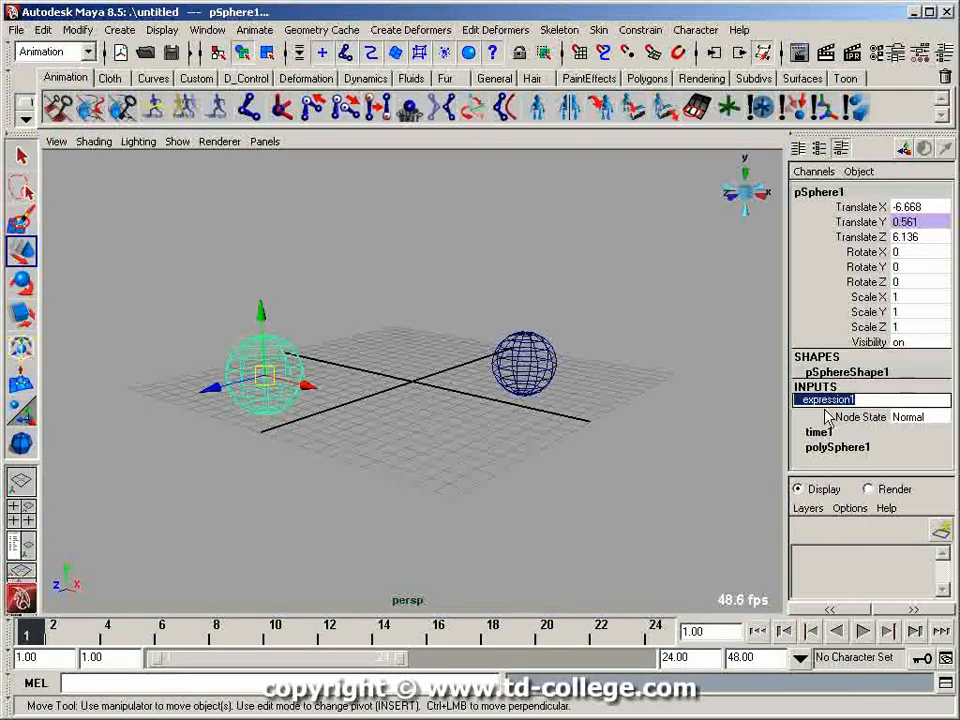
left_click(827, 412)
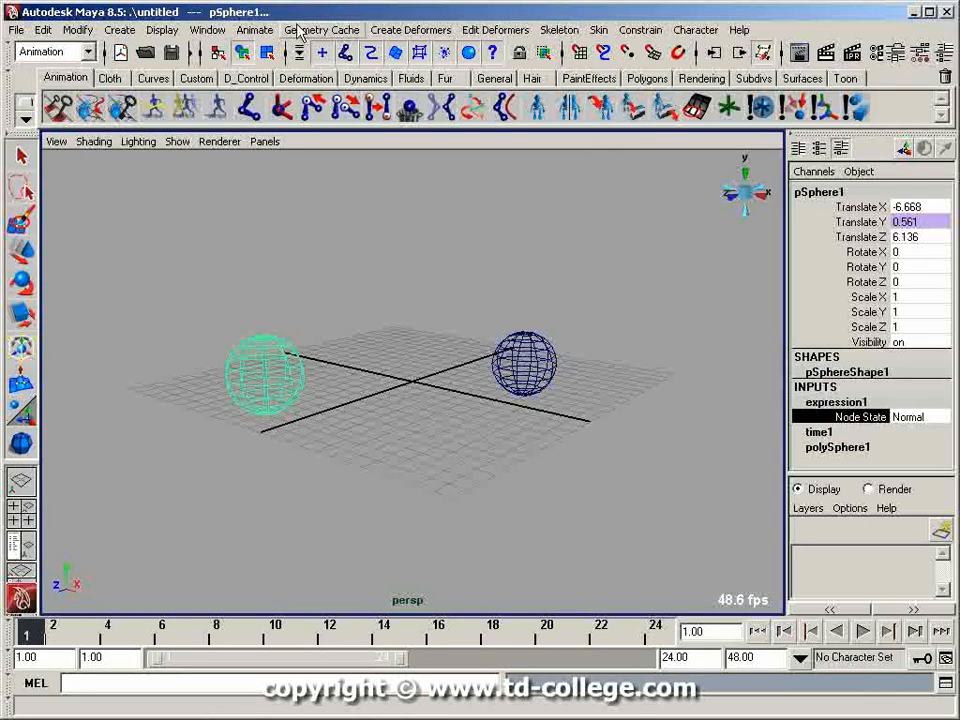
Open the Outliner, place it clear of pSphere1, and turn off DAG Objects Only to list every node.
left_click(208, 30)
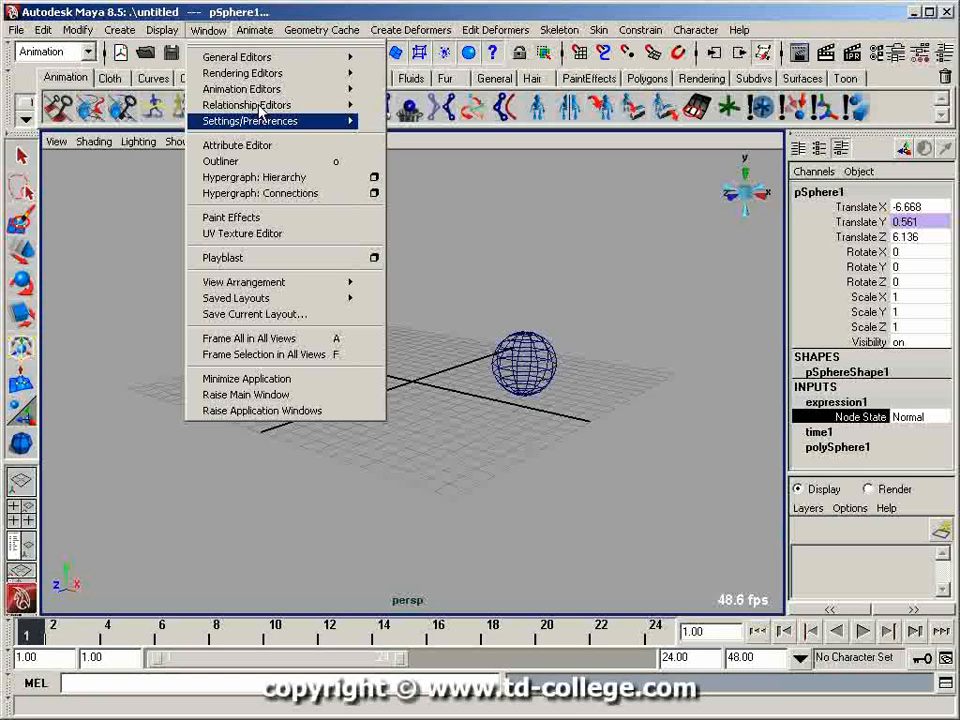
left_click(265, 162)
left_click_drag(695, 195, 331, 120)
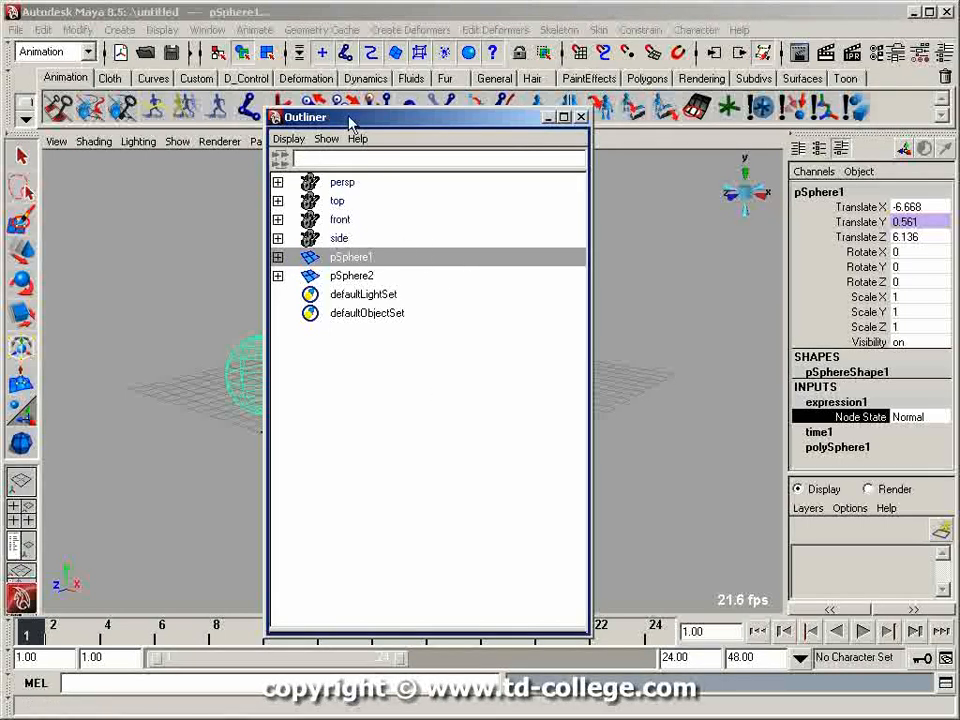
left_click_drag(345, 118, 566, 96)
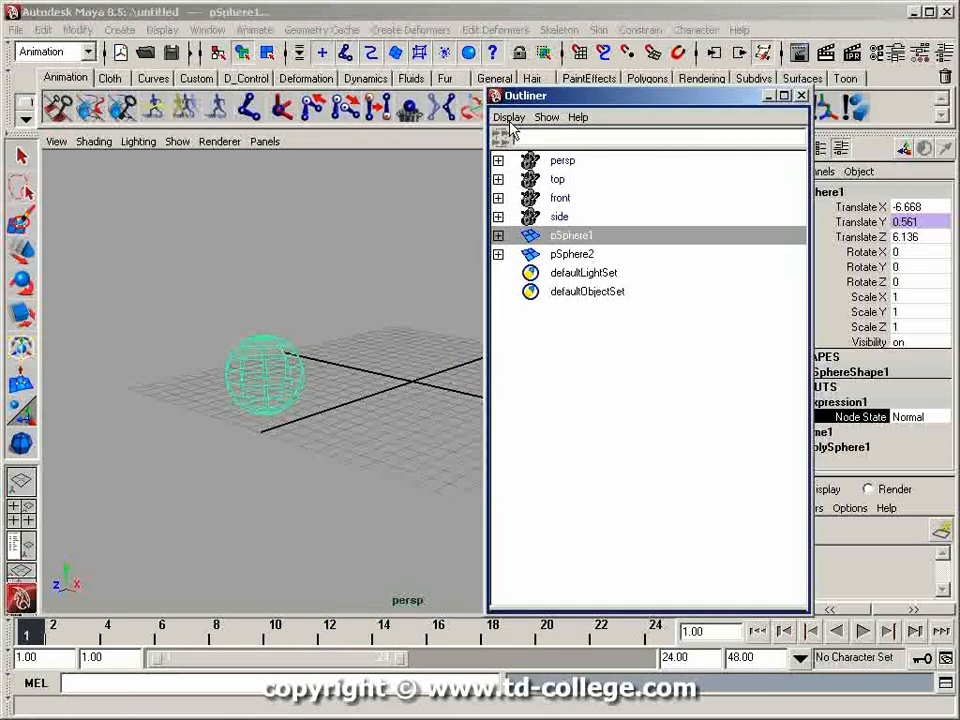
left_click(509, 118)
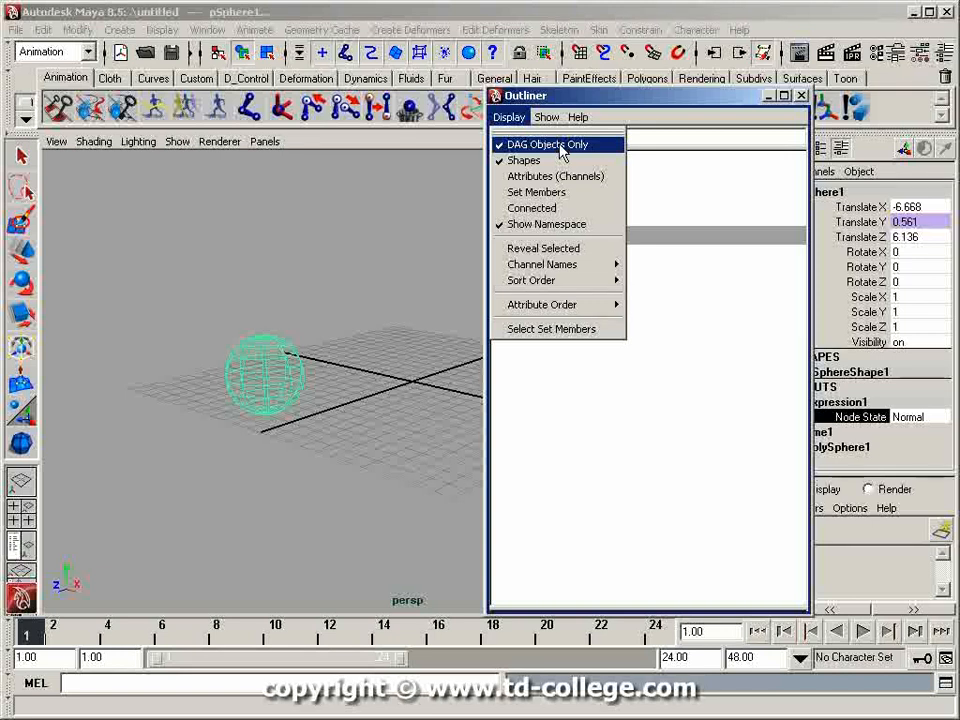
left_click(669, 96)
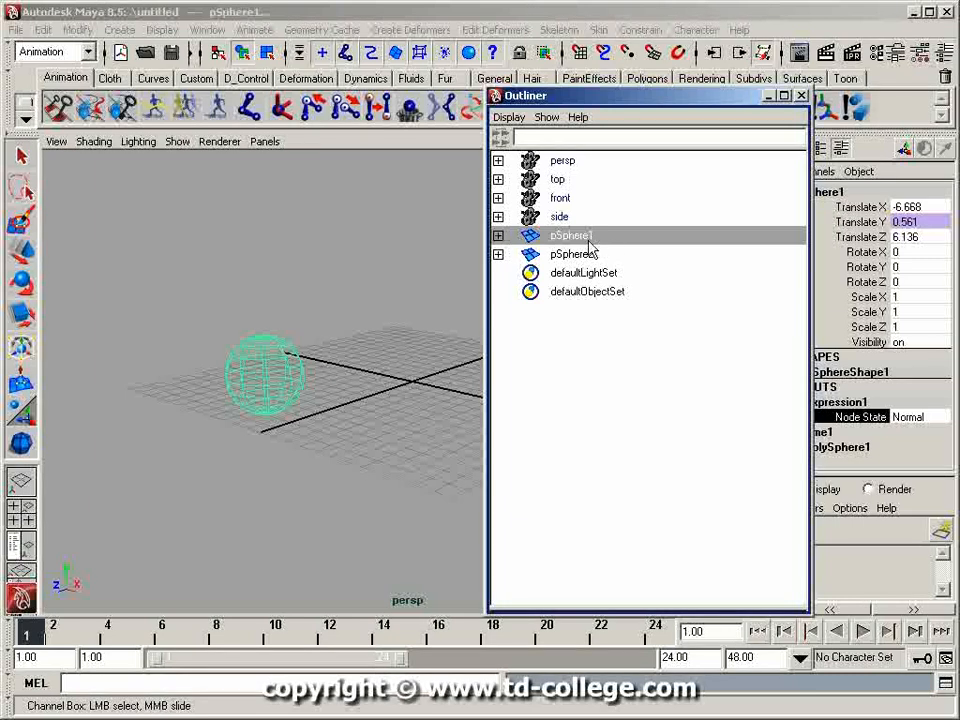
left_click(510, 118)
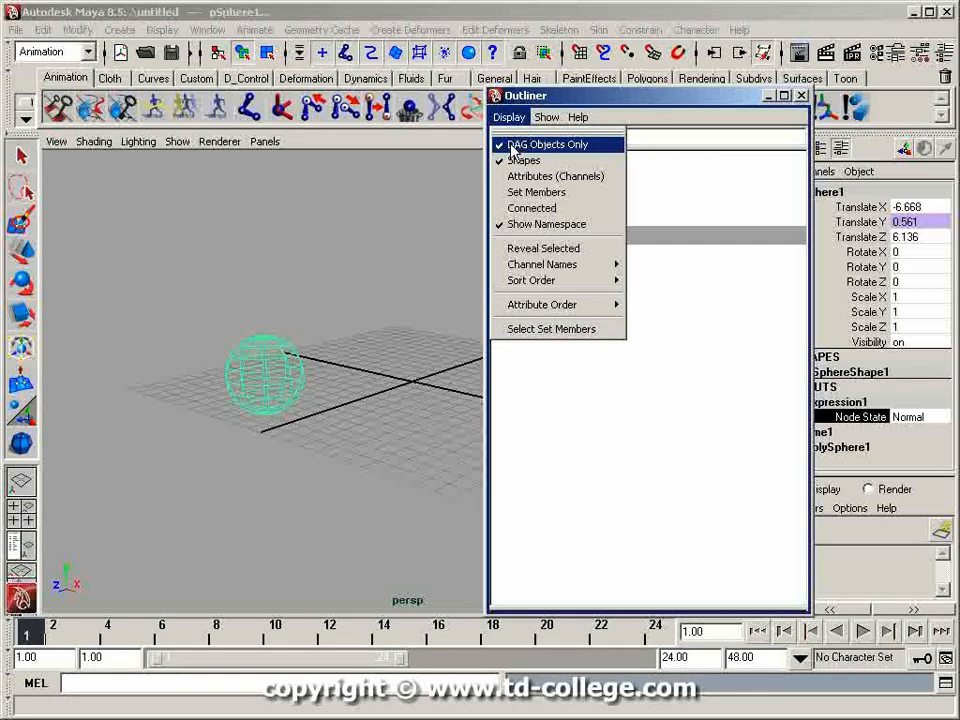
left_click(513, 147)
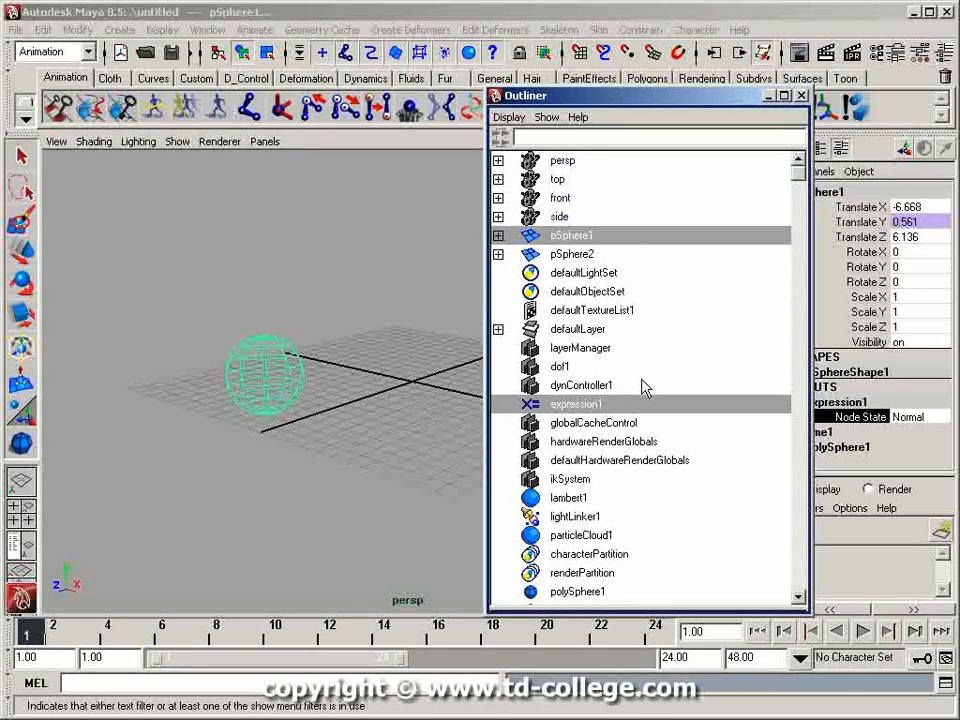
Find and select the expression1 node in the Outliner's full node list, and close the Outliner.
scroll(645, 382, "down", 4)
scroll(647, 378, "up", 1)
scroll(645, 380, "up", 3)
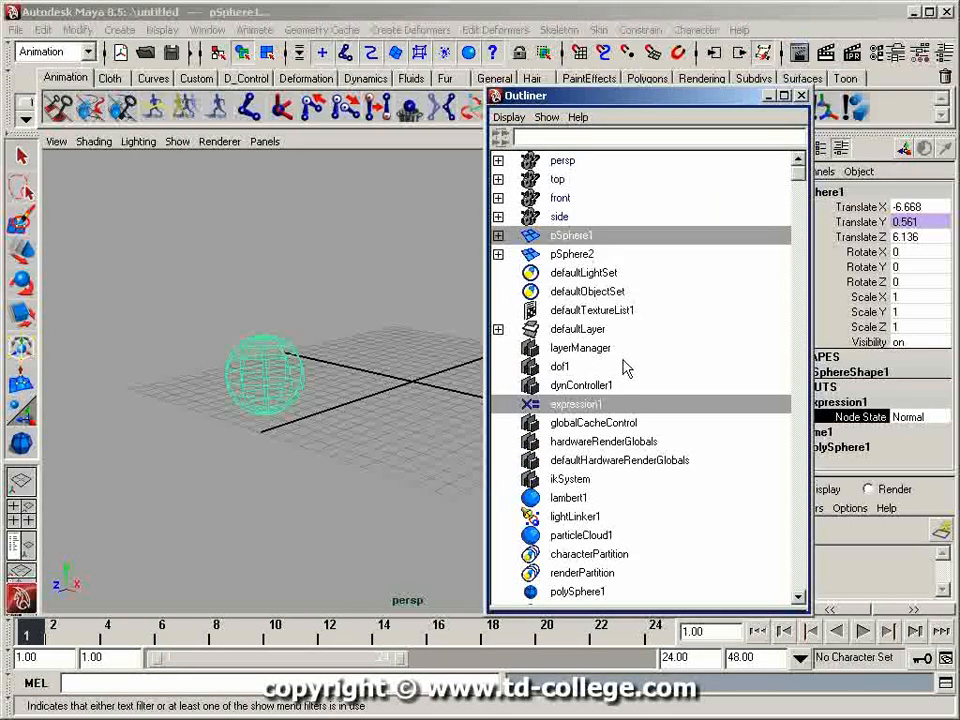
left_click(579, 404)
key("w")
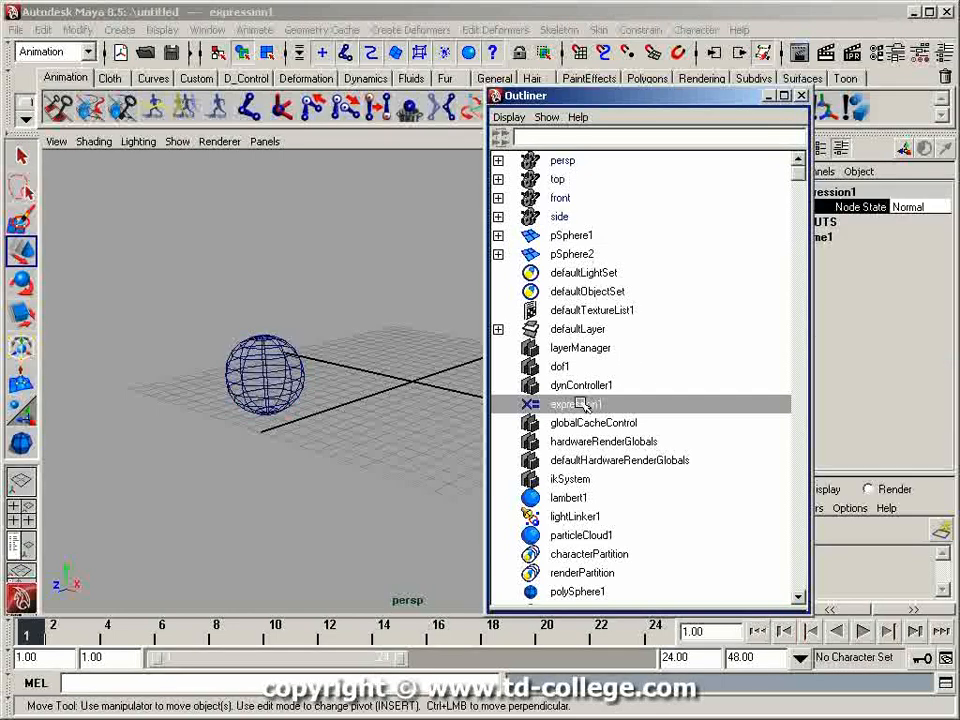
left_click(802, 97)
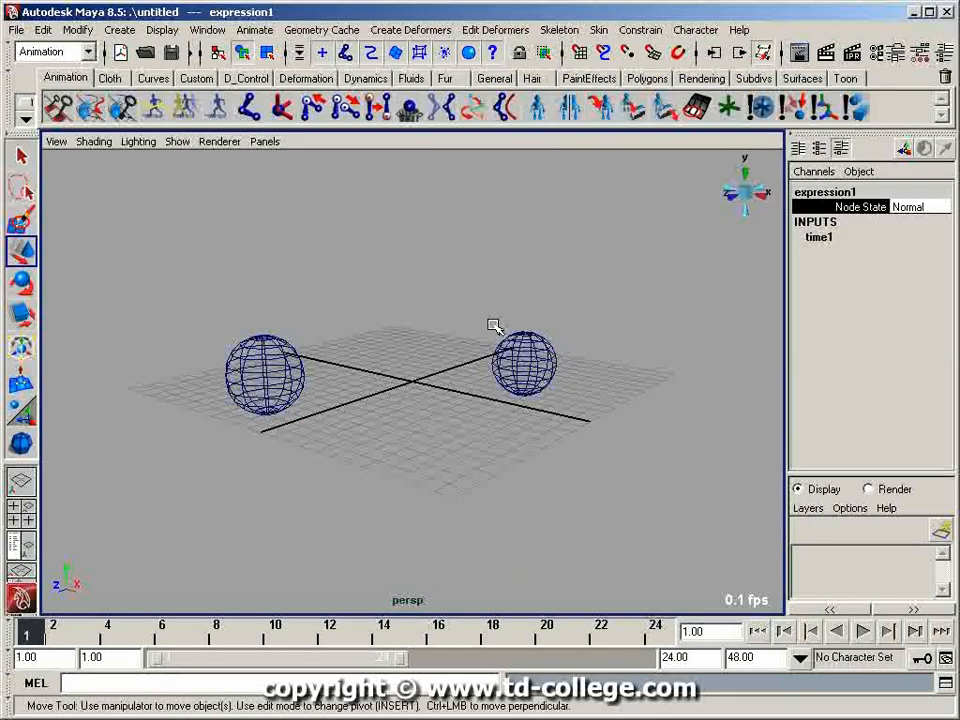
Examine the formula stored in expression1 in the Attribute Editor, and close the editor.
key("ctrl+a")
left_click_drag(557, 47, 468, 99)
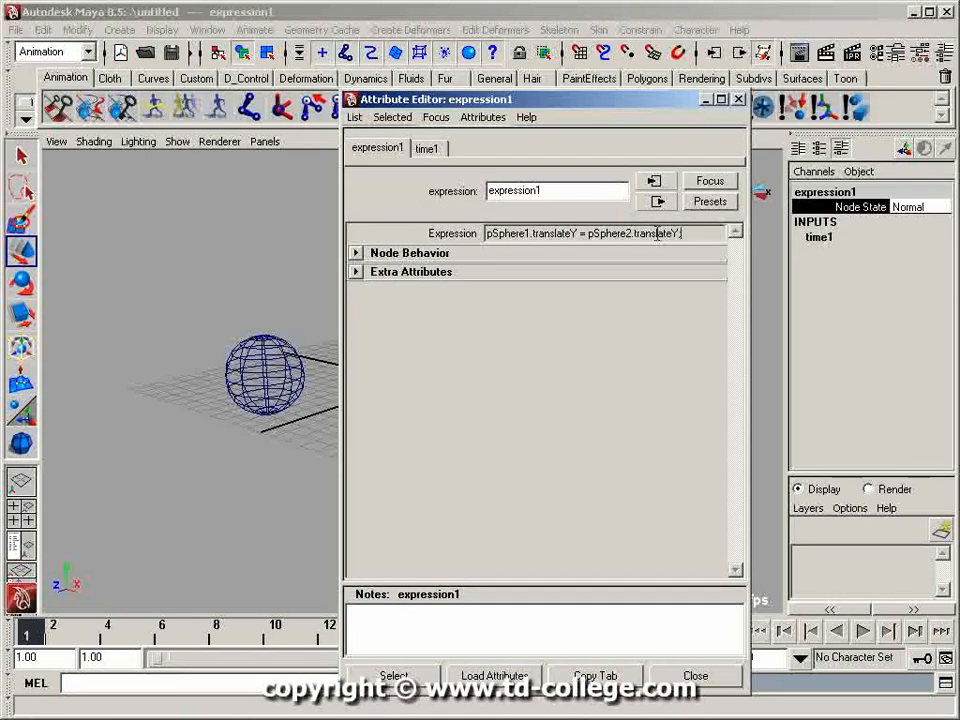
left_click(695, 676)
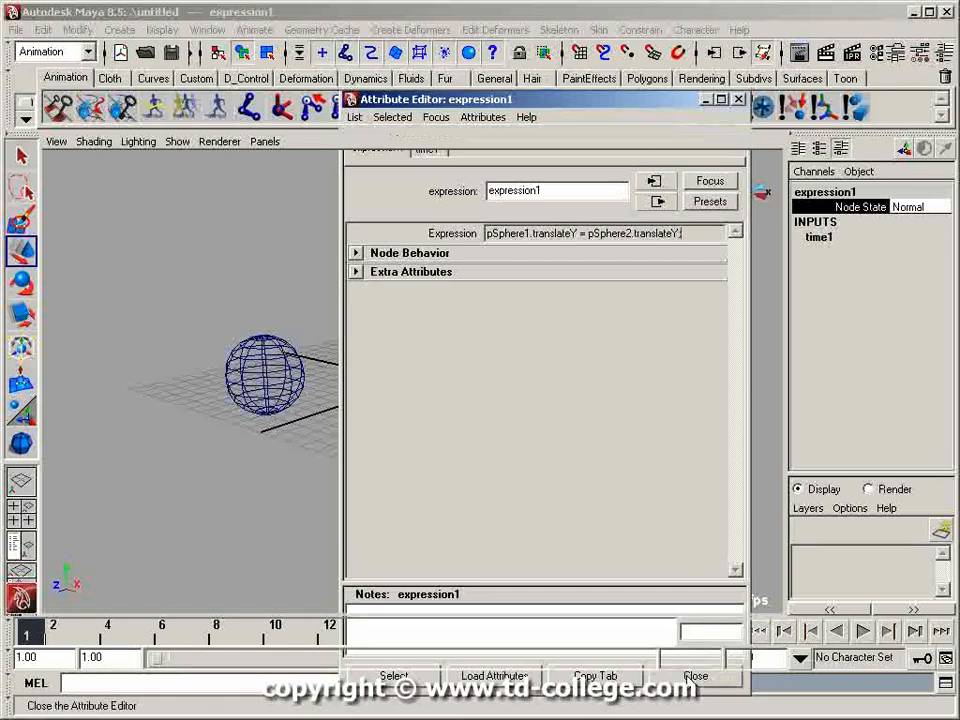
Open the Expression Editor, filter it by expression name, and load expression1 for editing.
left_click(226, 31)
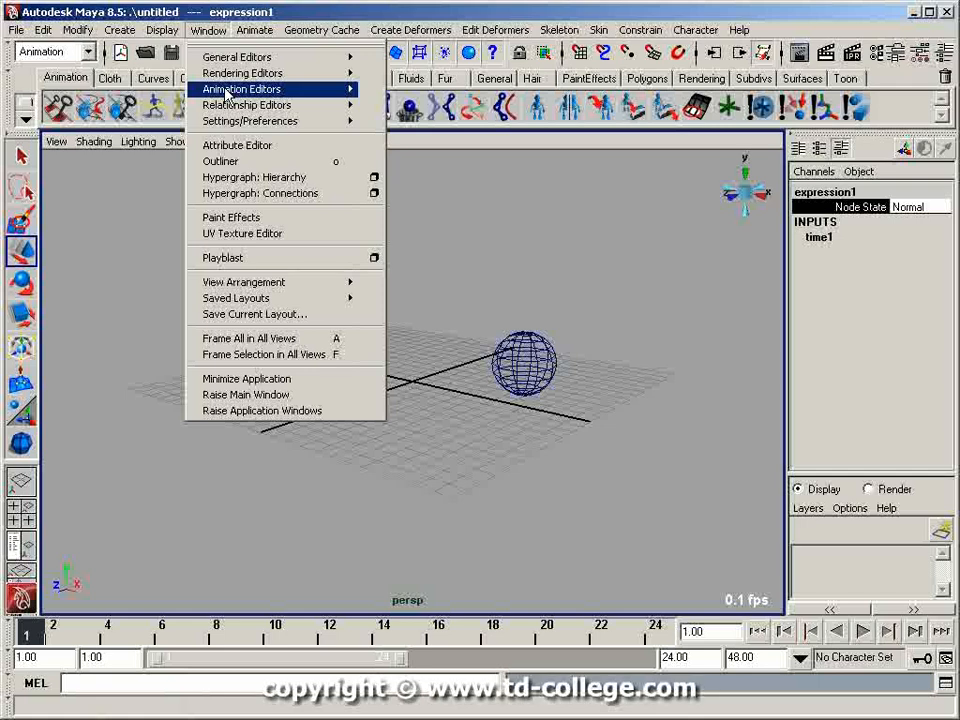
mouse_move(228, 93)
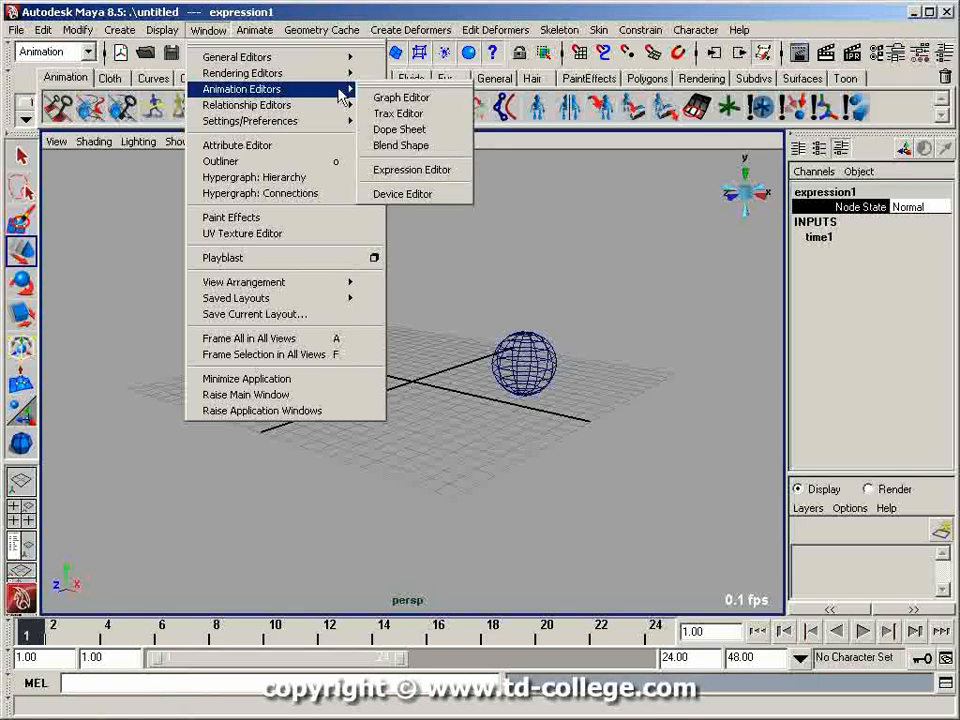
left_click(407, 172)
left_click_drag(786, 176, 441, 64)
left_click(262, 82)
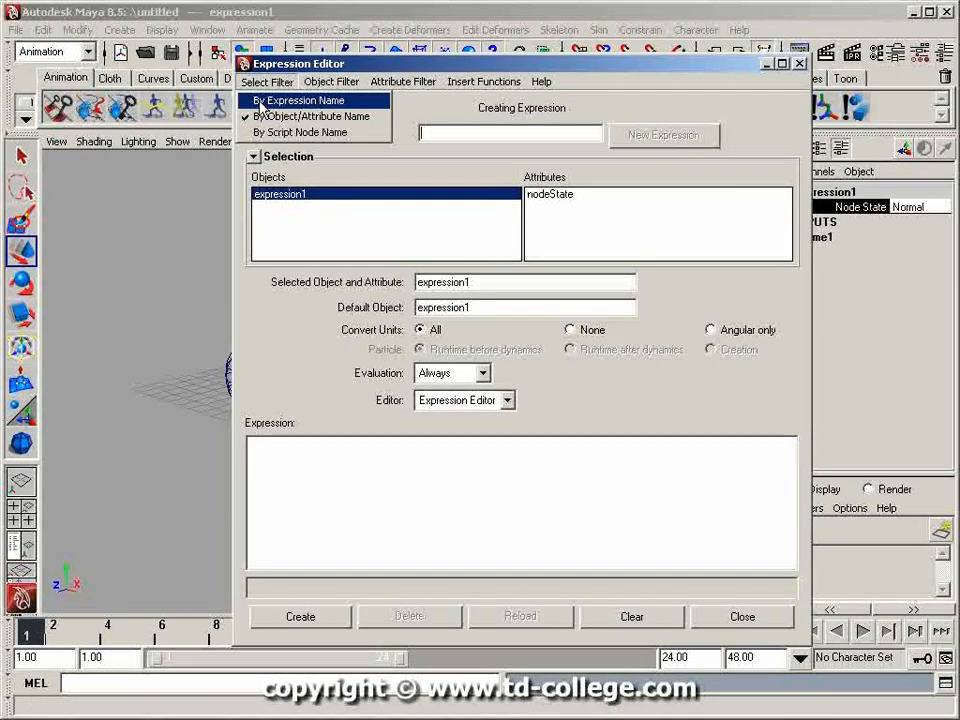
left_click(262, 103)
left_click(302, 197)
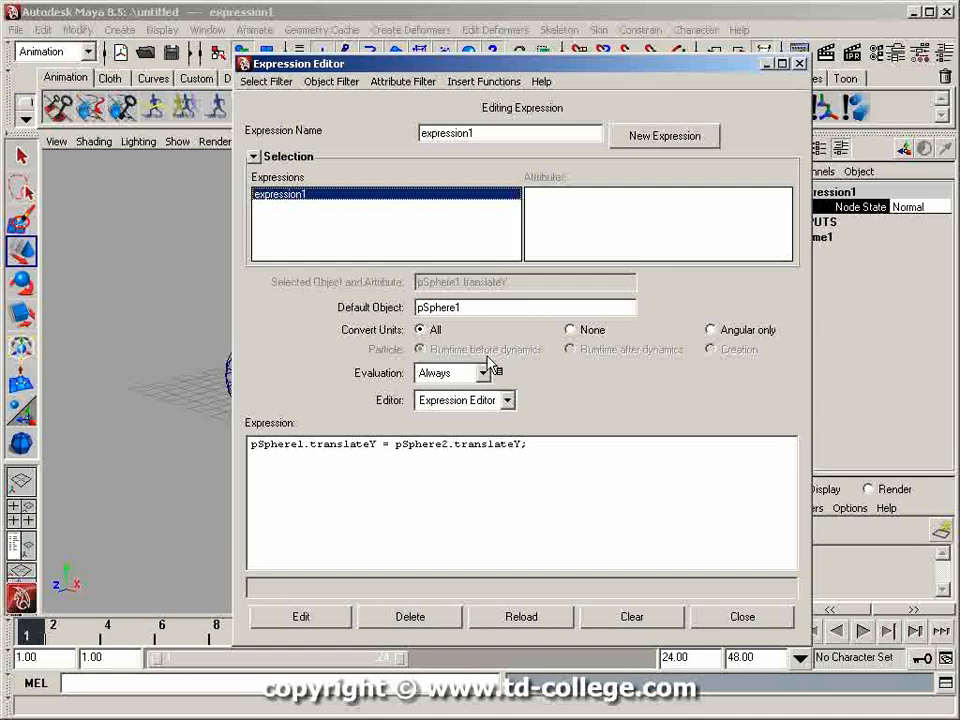
Uncover the spheres and edit the expression to "pSphere1.translateY = 4+pSphere2.translateY;".
left_click_drag(519, 67, 906, 62)
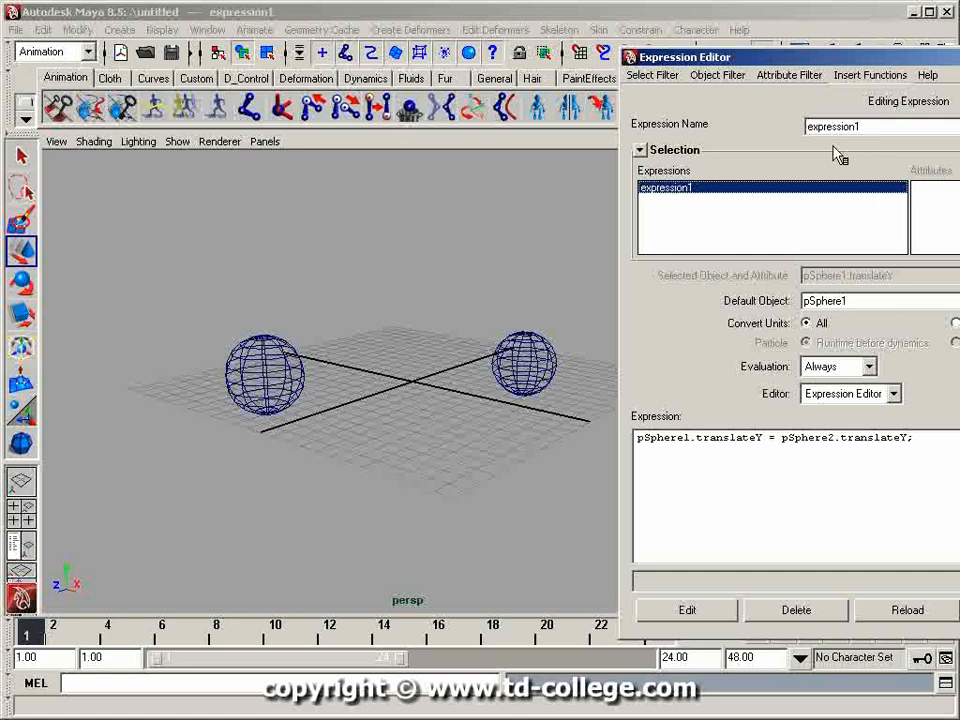
left_click_drag(828, 57, 790, 38)
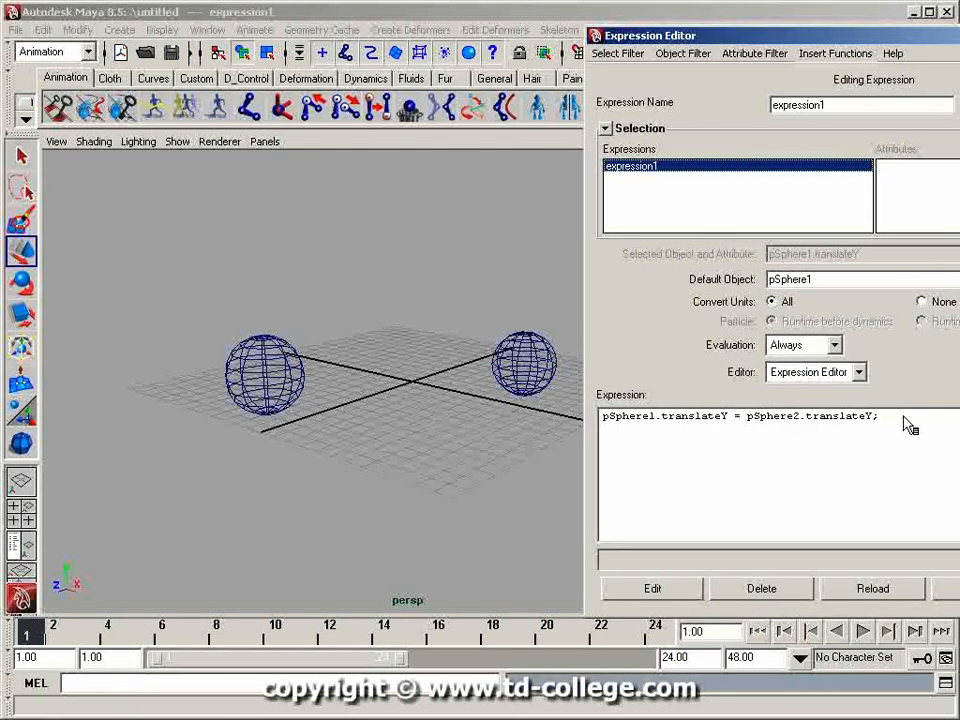
left_click(748, 418)
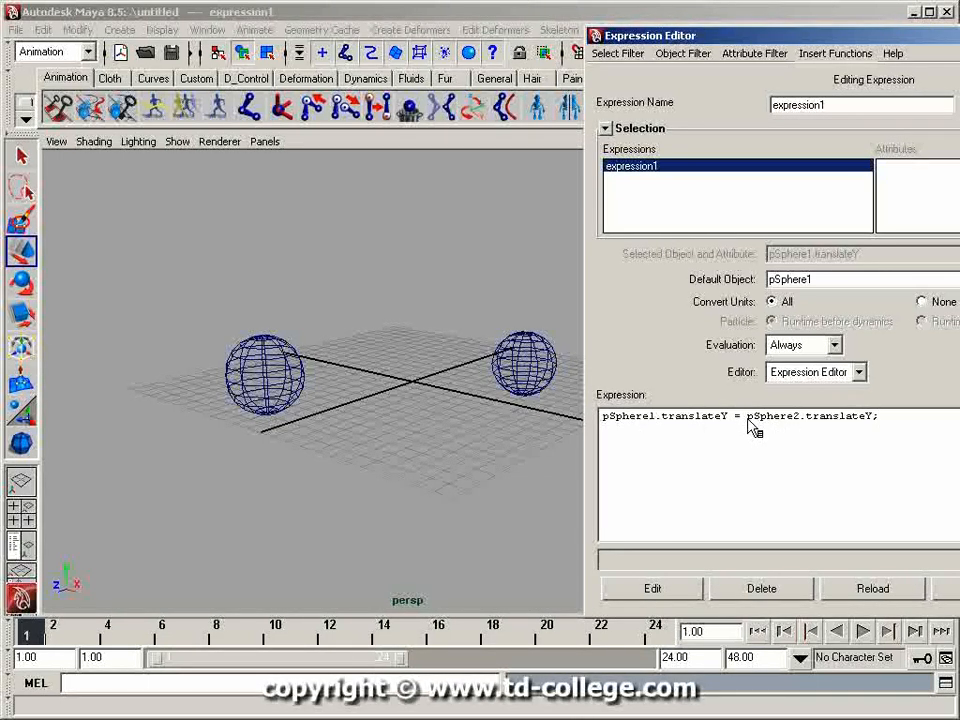
type("4+")
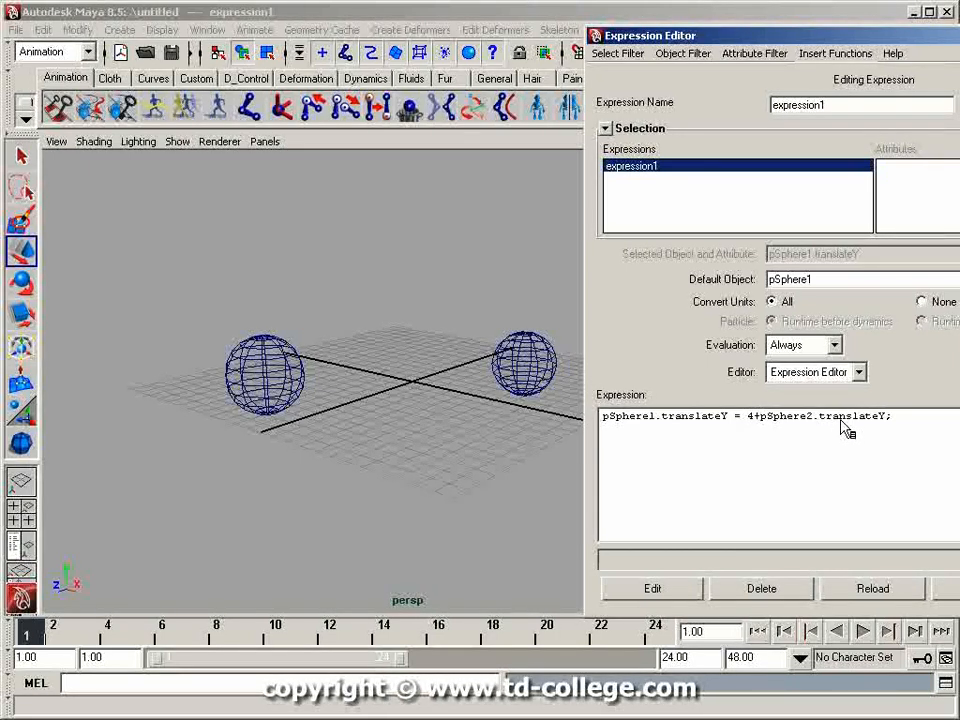
left_click(674, 593)
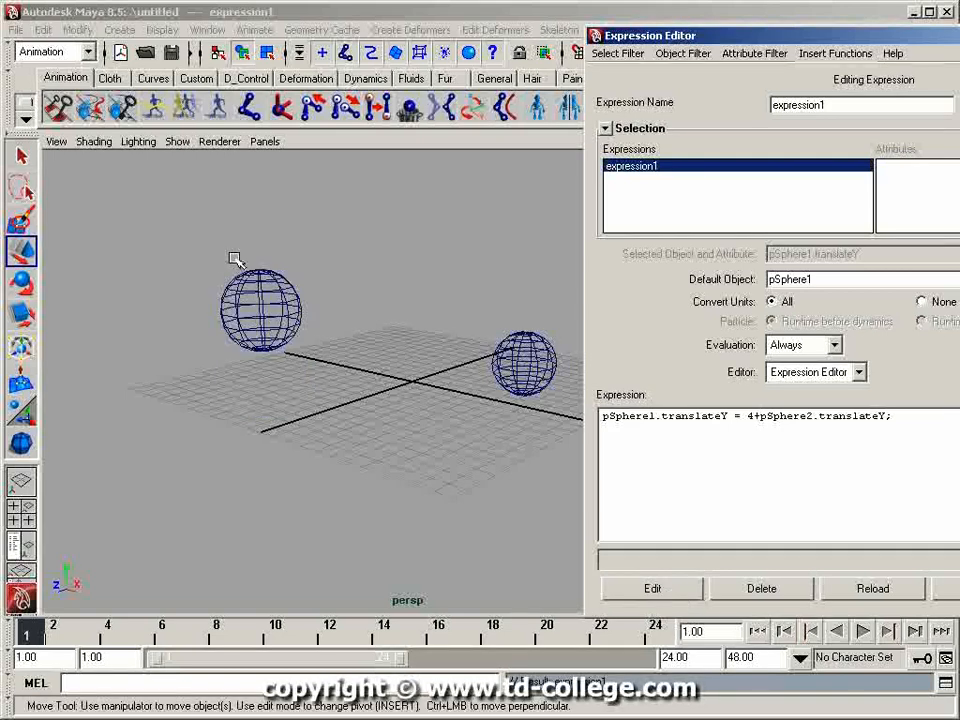
Select pSphere2 and move it around the scene to test the height offset of 4 on pSphere1.
left_click_drag(637, 41, 719, 167)
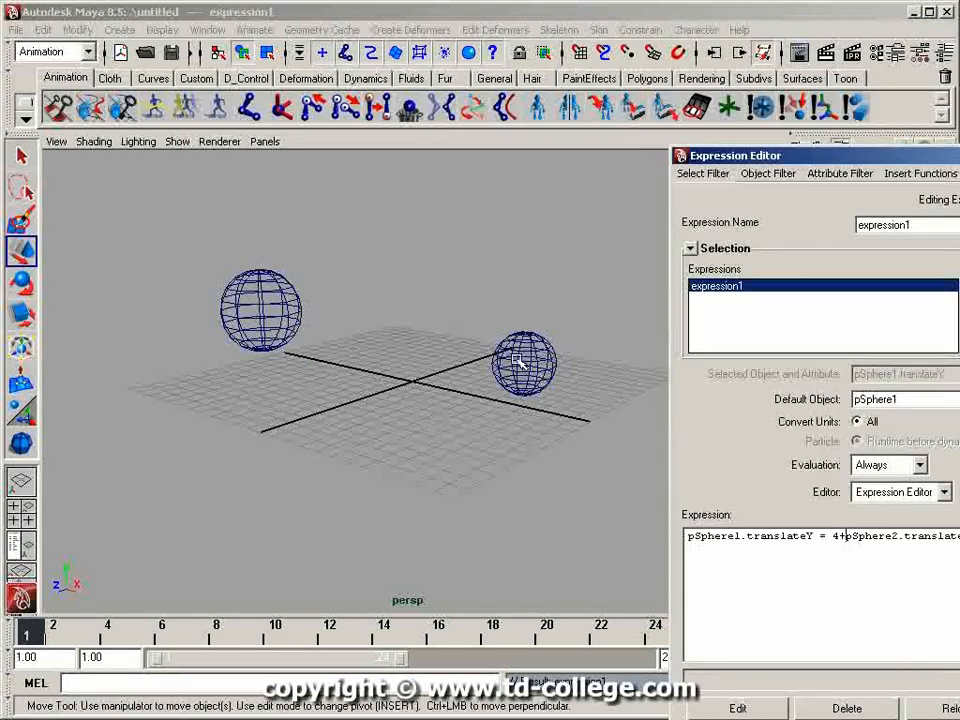
left_click(519, 369)
left_click_drag(531, 311, 536, 345)
left_click_drag(461, 439, 396, 456, "alt")
left_click_drag(483, 413, 311, 300)
left_click_drag(418, 328, 489, 309, "alt")
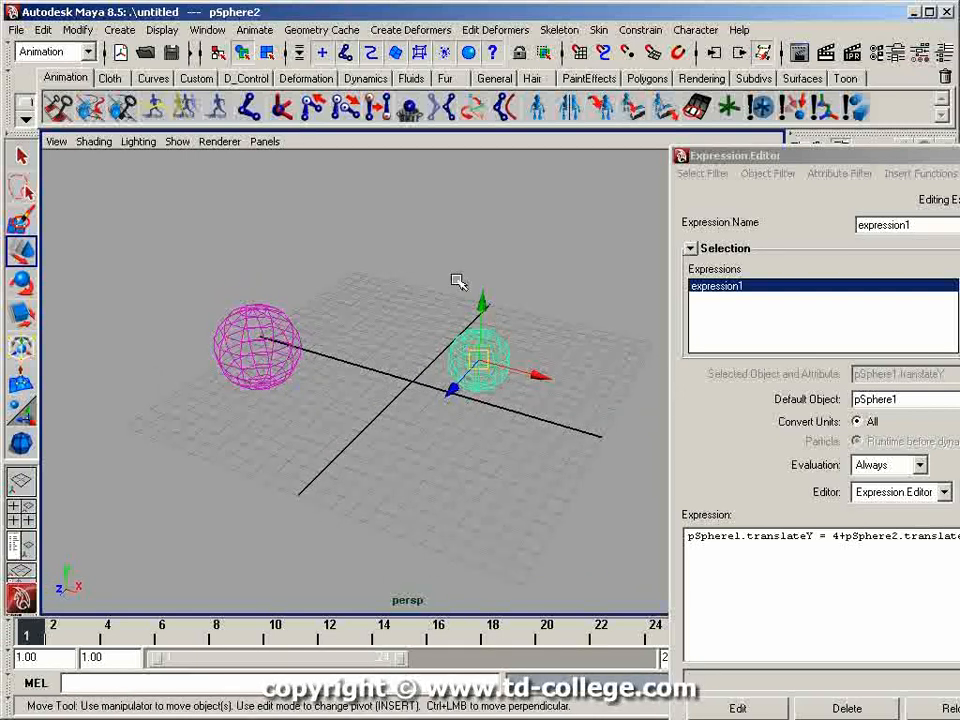
Change the driven attribute so that the expression reads "pSphere1.translateX = 4+pSphere2.translateY;" and apply the edit.
left_click_drag(778, 156, 701, 184)
left_click(730, 548)
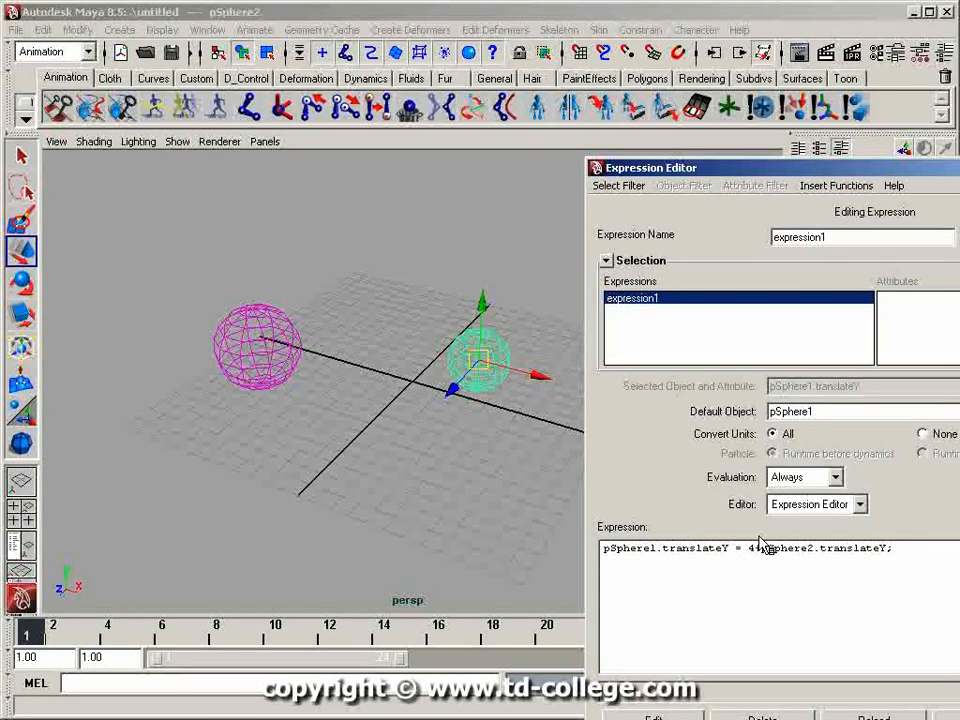
key("BackSpace")
type("X")
left_click(660, 716)
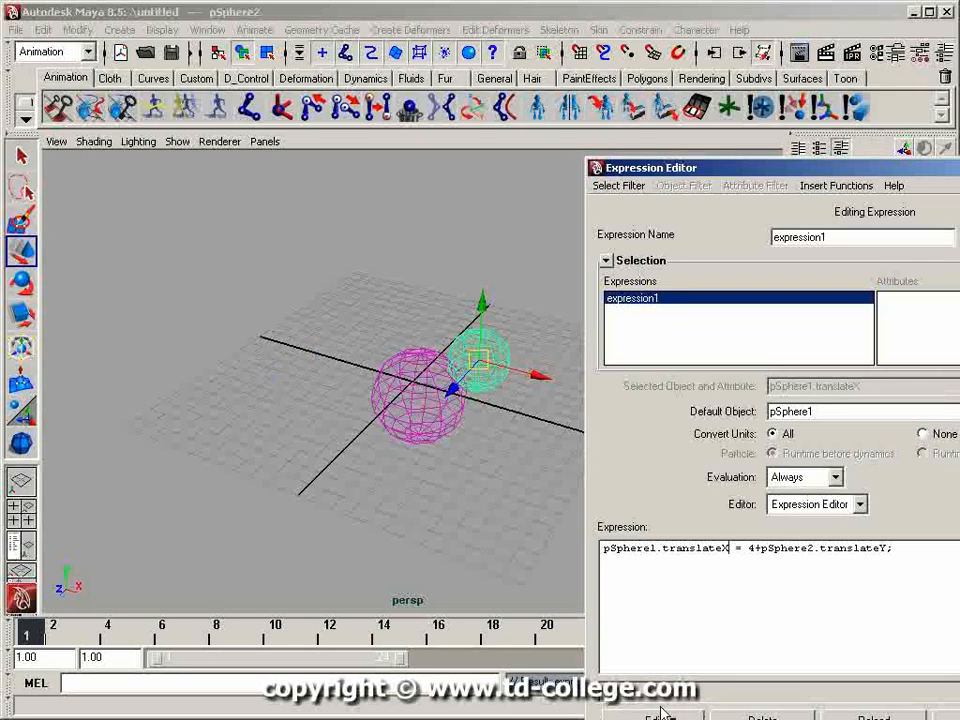
Move pSphere2 freely and along Y to test how its height drives pSphere1's X position.
left_click_drag(472, 364, 431, 345)
left_click_drag(440, 411, 488, 429, "alt")
left_click_drag(411, 304, 407, 392)
left_click_drag(305, 303, 381, 396, "alt")
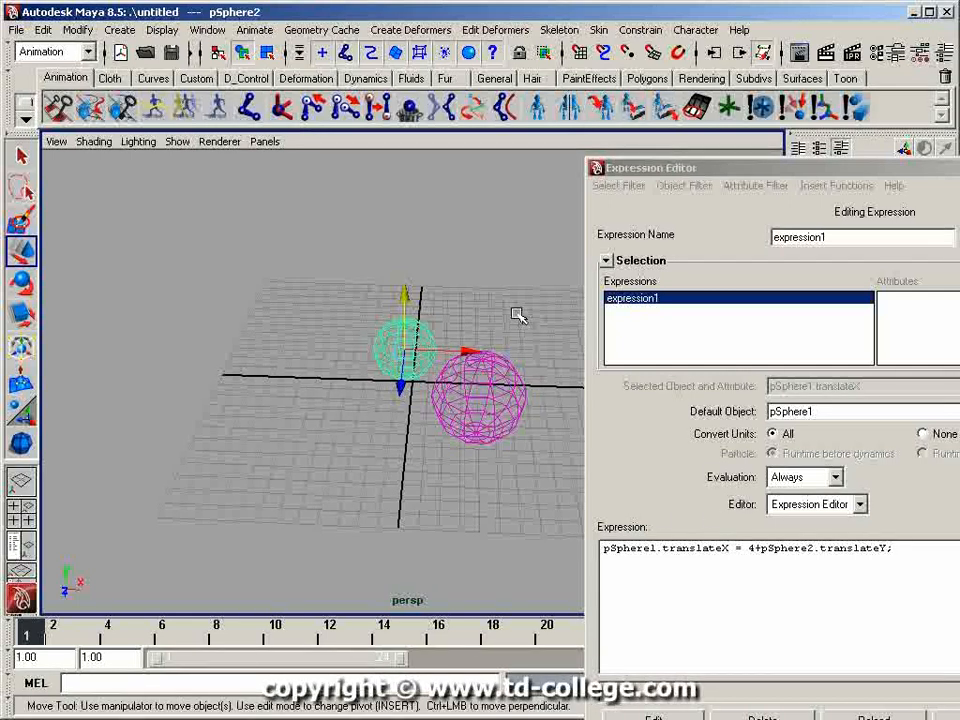
left_click_drag(495, 298, 422, 407, "alt")
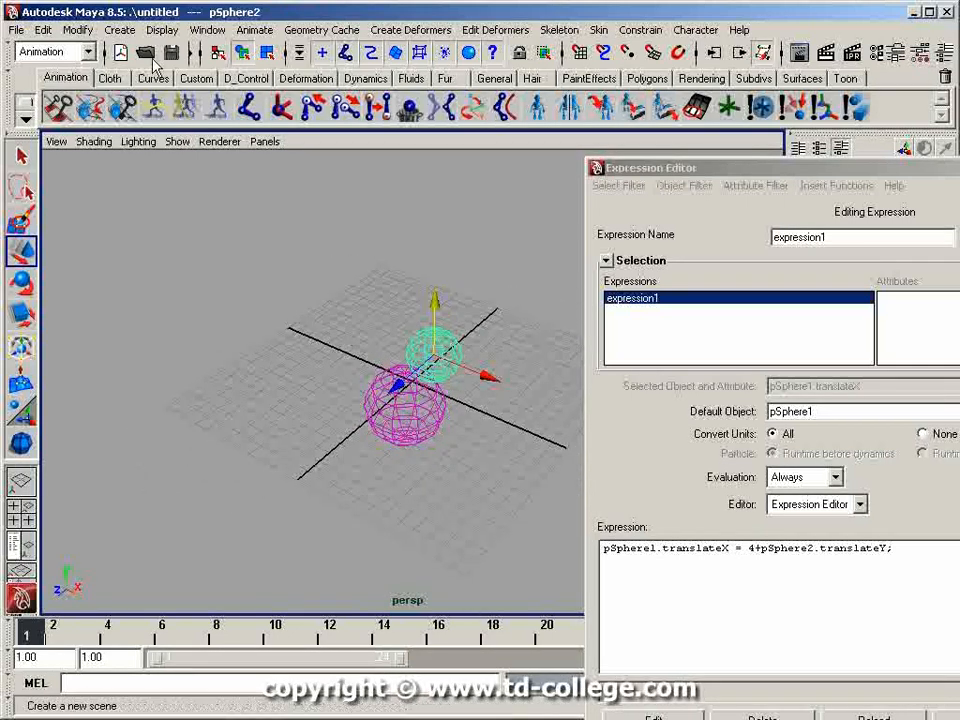
Start a new scene without saving the current one, and close the Expression Editor.
left_click(17, 30)
left_click(40, 58)
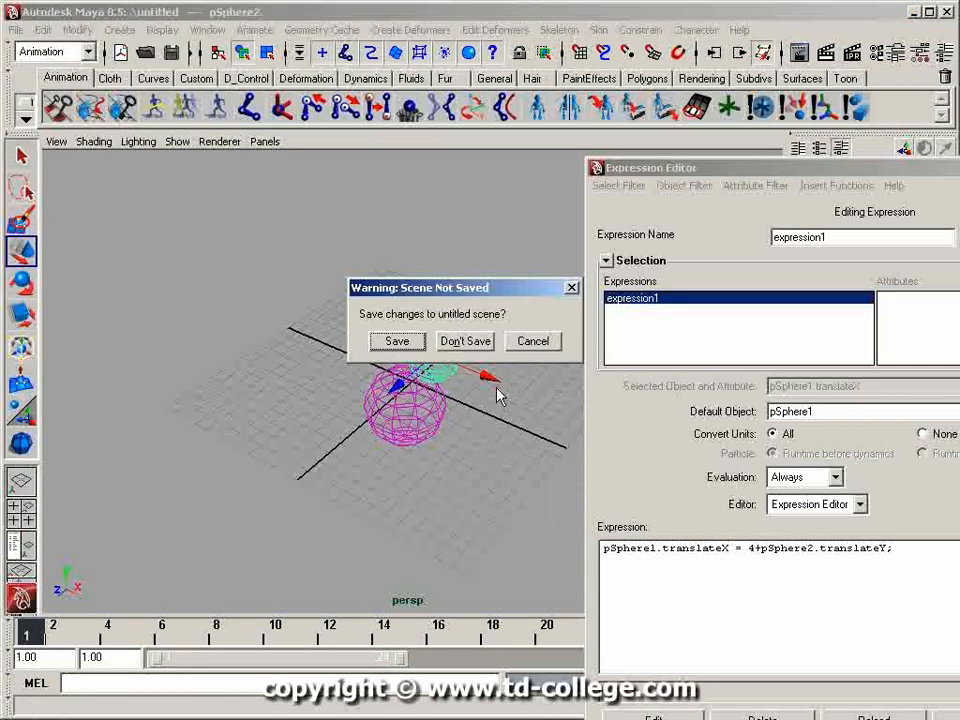
left_click(467, 341)
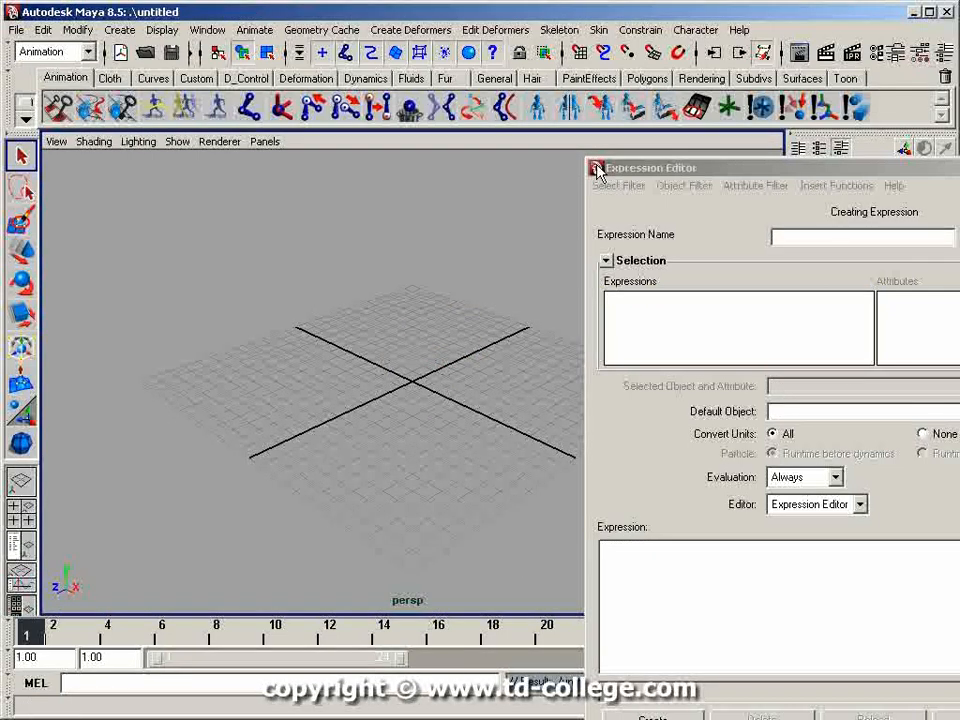
double_click(597, 169)
Create a polygon sphere on the grid at about X -5.476, Z -2.402.
left_click_drag(463, 297, 486, 304, "alt")
right_click_drag(486, 308, 614, 286, "alt")
left_click_drag(611, 279, 378, 342, "alt")
key("space")
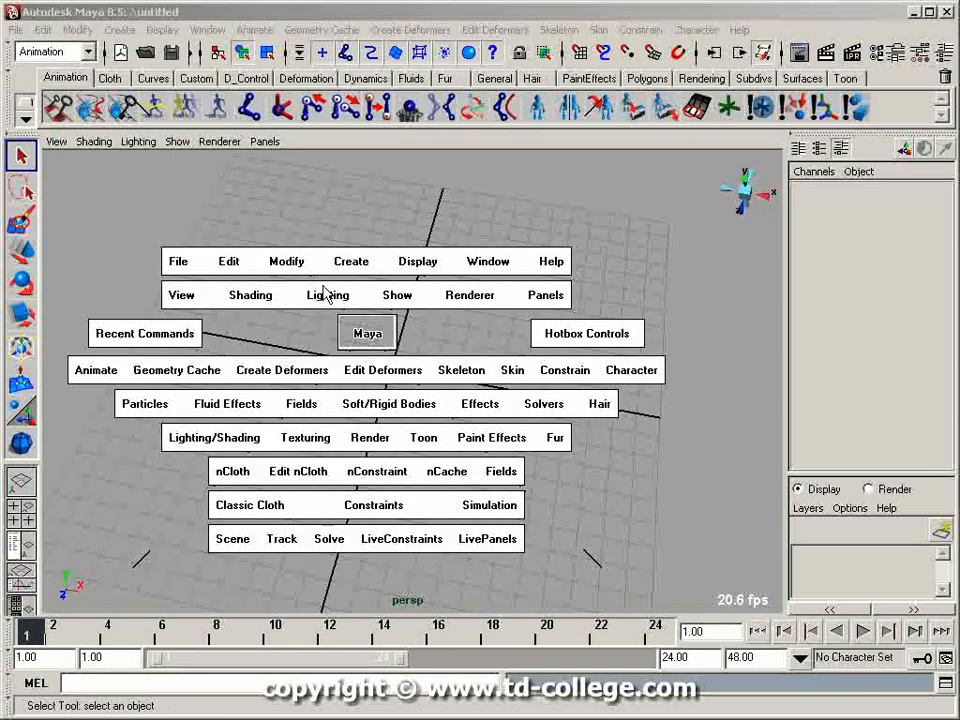
left_click(341, 264)
left_click(604, 291)
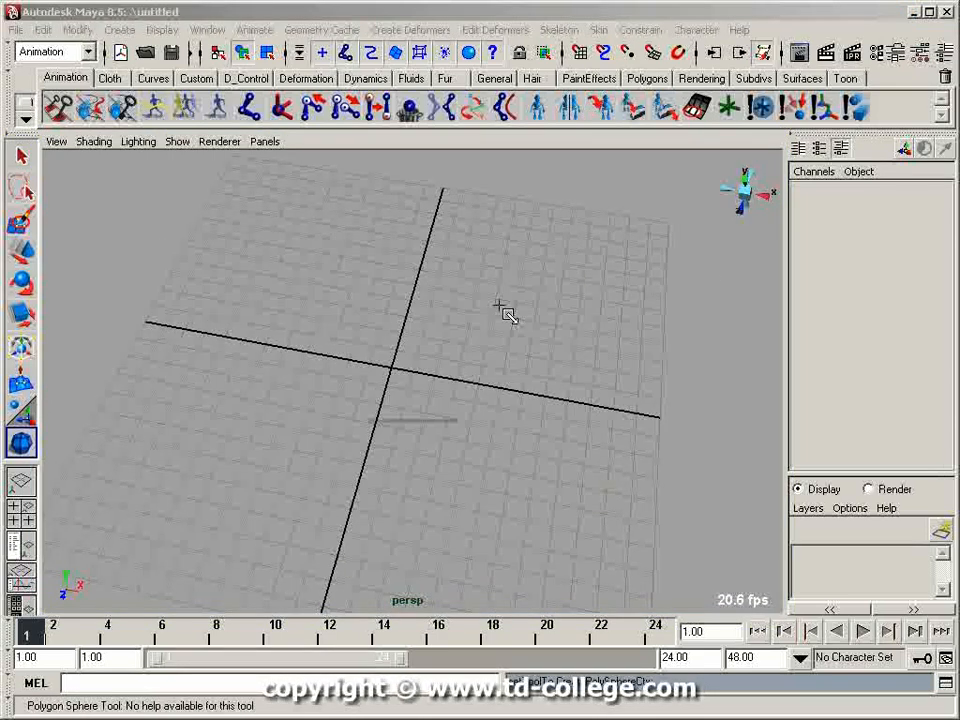
left_click_drag(291, 306, 305, 315)
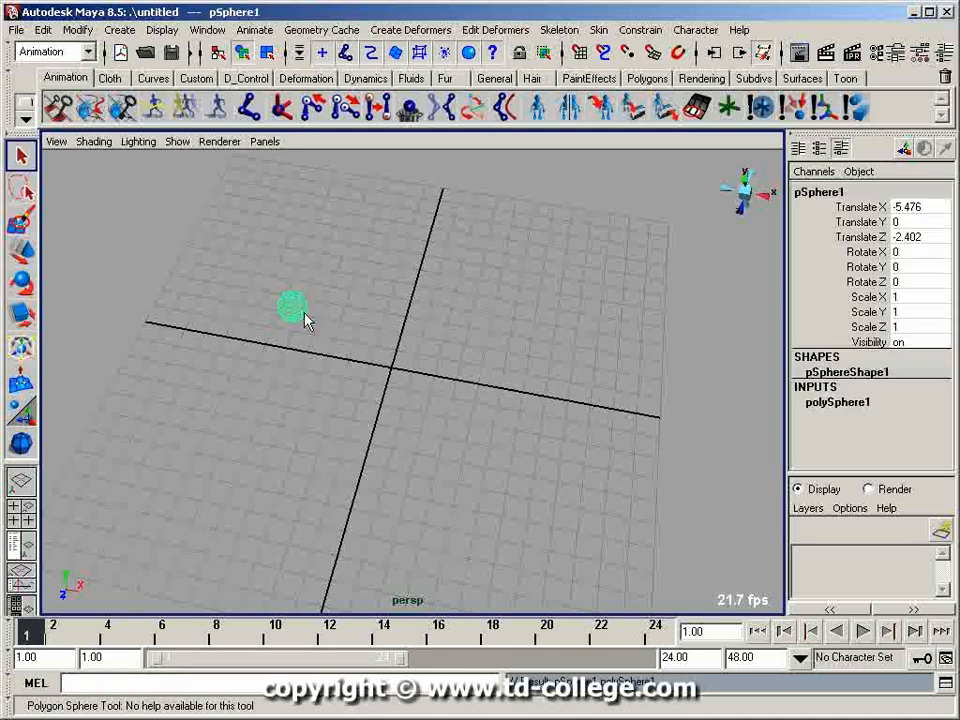
Clear the selection and select the new polygon sphere again.
left_click_drag(375, 272, 478, 334, "alt")
middle_click_drag(478, 334, 480, 283, "alt")
left_click_drag(480, 283, 476, 403, "alt")
right_click_drag(476, 403, 396, 371, "alt")
left_click_drag(396, 371, 360, 373, "alt")
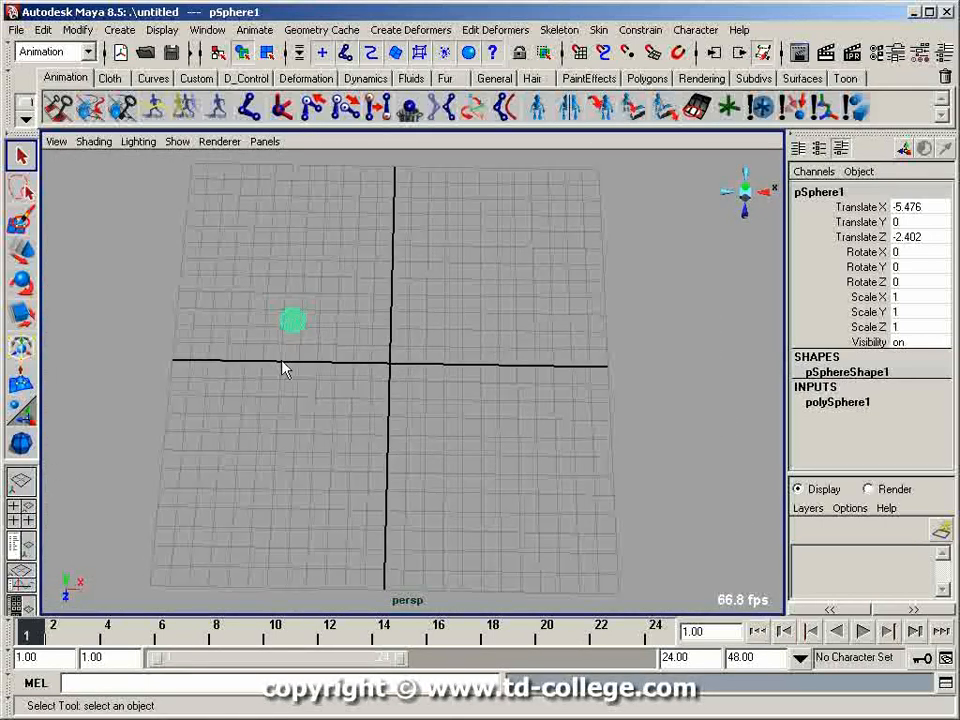
left_click(283, 400)
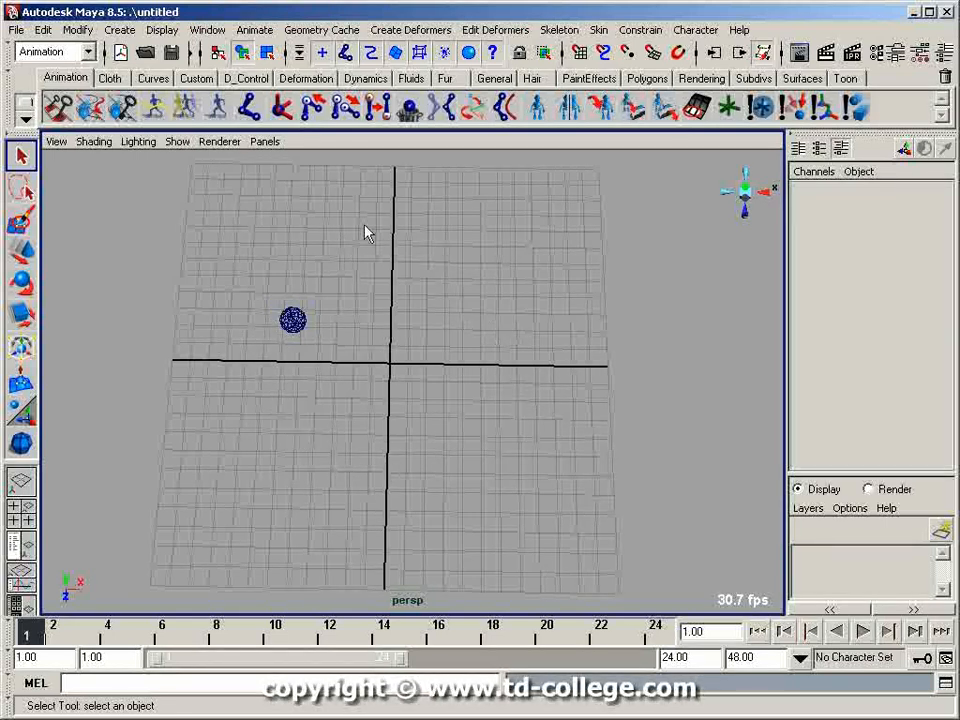
left_click_drag(313, 347, 275, 333, "alt")
left_click(315, 292)
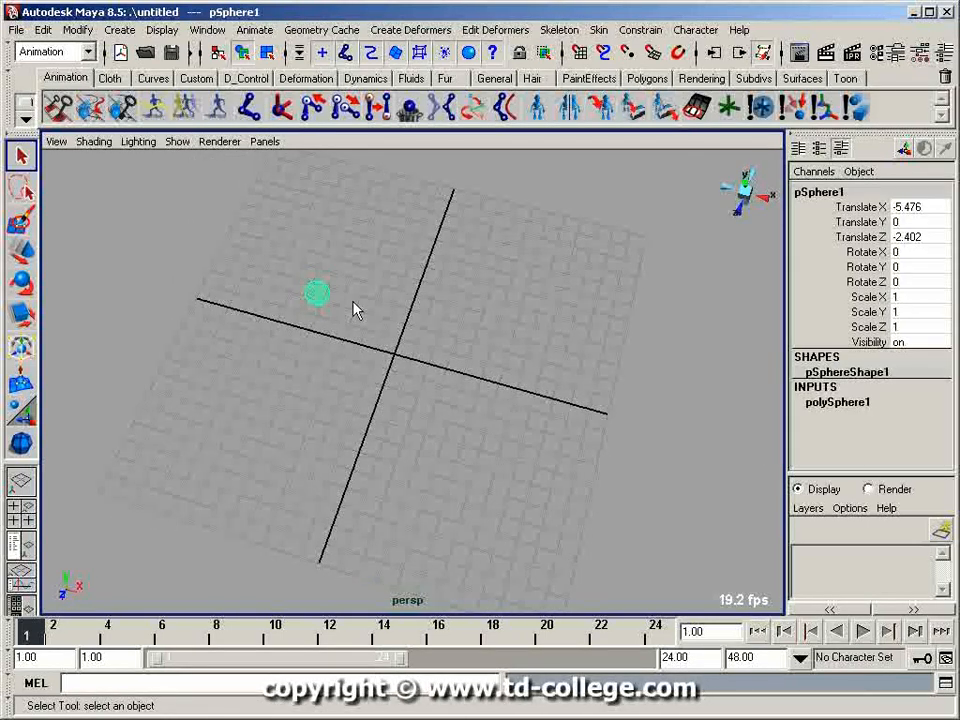
Move the sphere along Z to about -0.234 and set a keyframe for it at frame 1.
key("w")
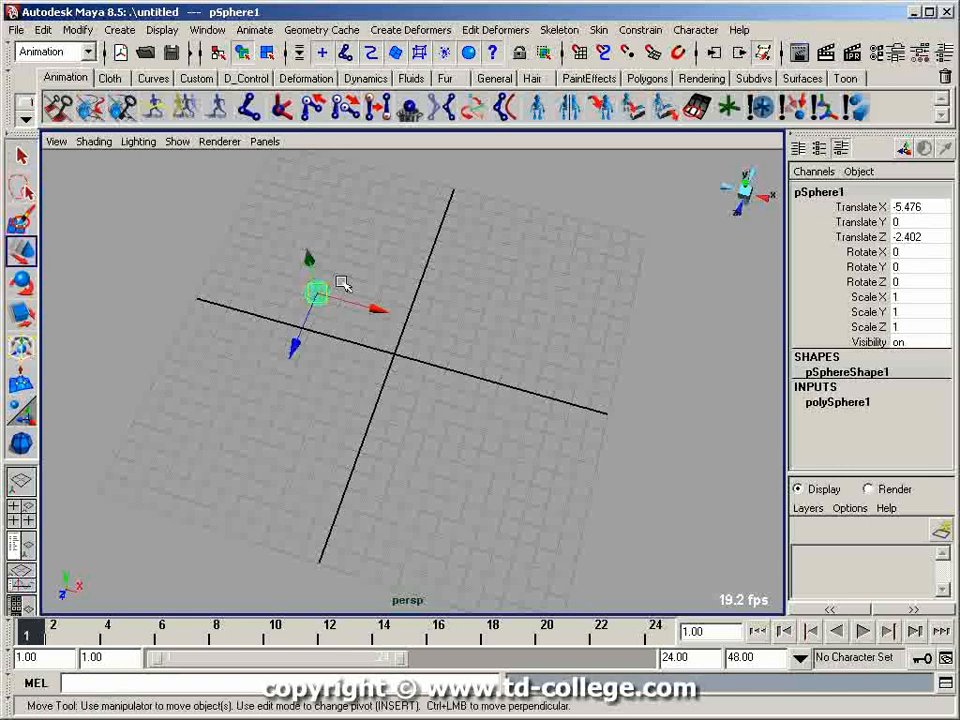
left_click_drag(305, 336, 272, 377)
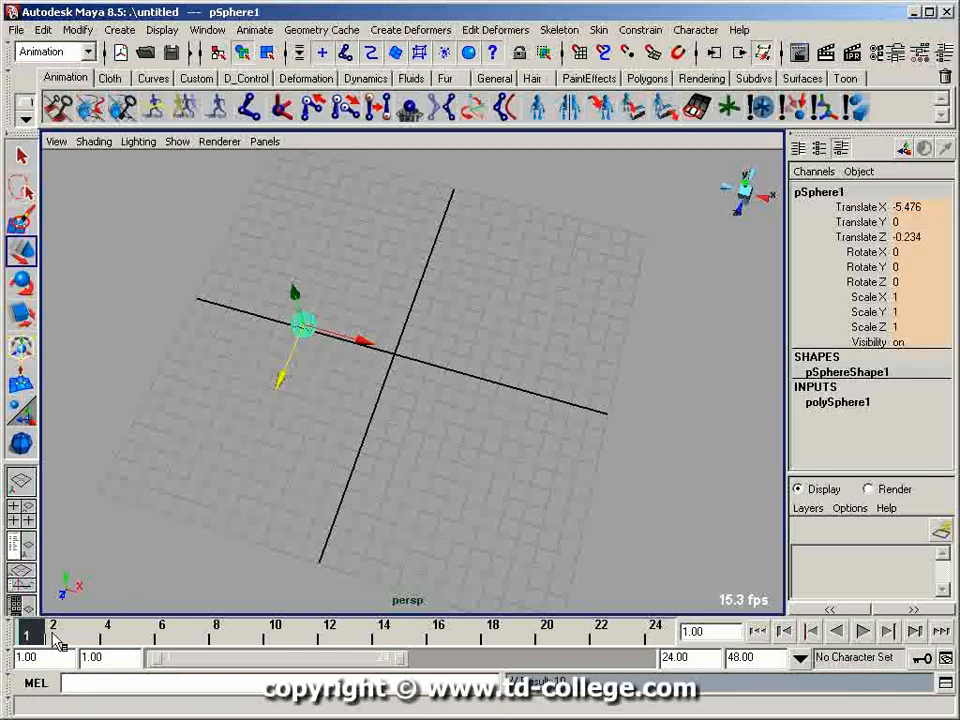
key("s")
key("alt+v")
Go to frame 8, move the sphere to about X -0.362, Y -2.747, Z 4.551, and key it there.
left_click_drag(248, 634, 226, 634)
left_click_drag(304, 328, 366, 450)
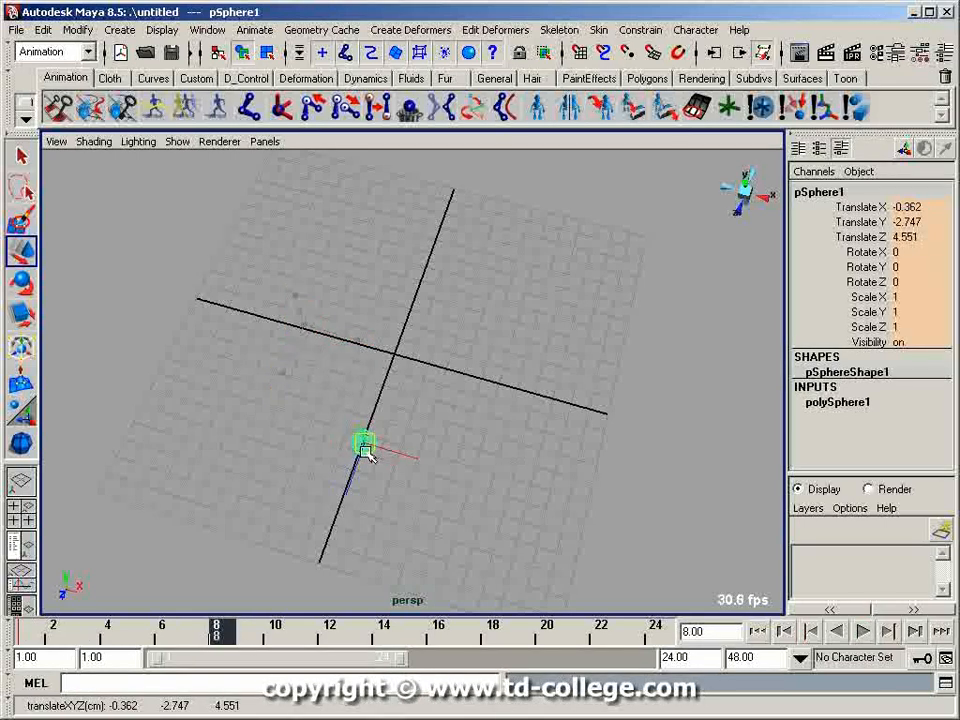
key("s")
key("alt+v")
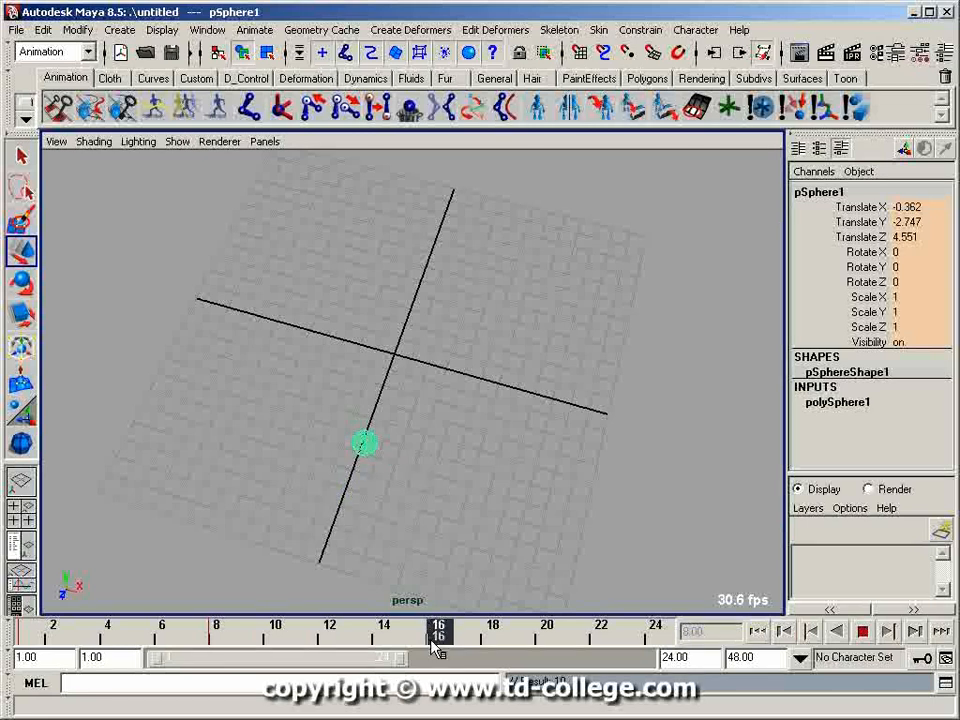
Key the sphere at frame 16 at about X 5.294, Y -1.199, Z -0.821, and scrub through the keyed motion.
key("alt+v")
left_click_drag(378, 461, 505, 398)
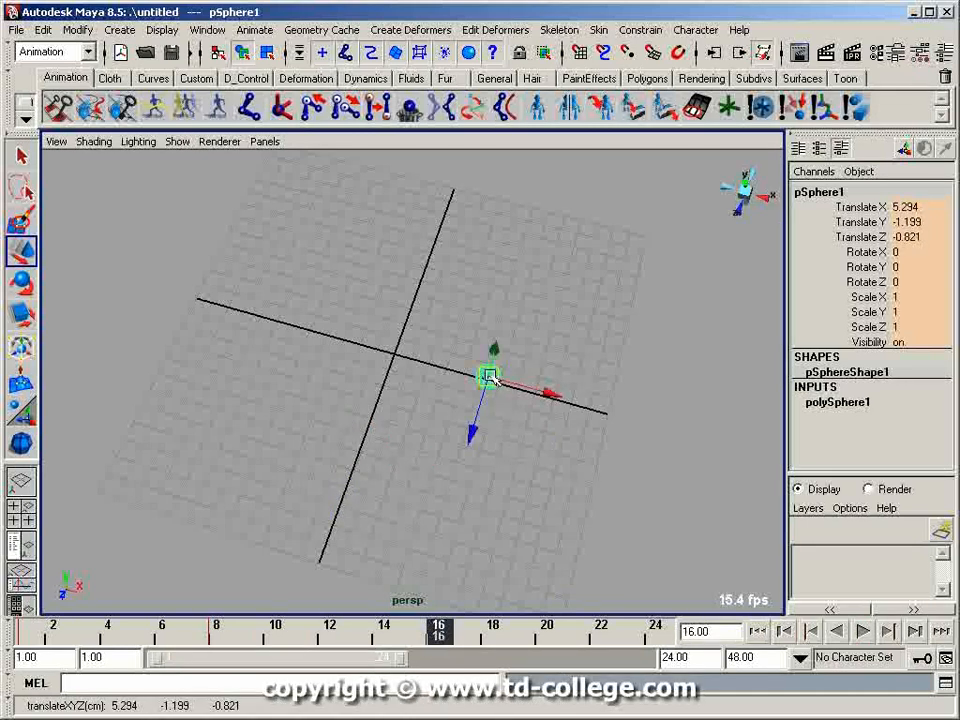
key("s")
left_click_drag(28, 635, 166, 614)
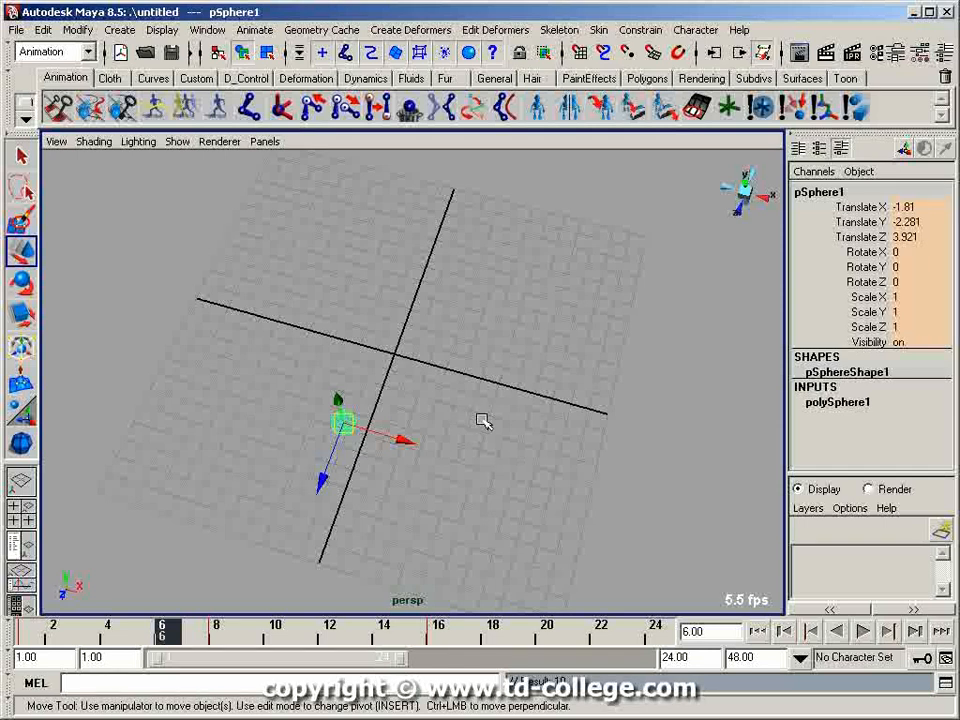
Delete the keyframed sphere and create a new polygon sphere on the grid at about X -5.723, Z 7.352.
key("Delete")
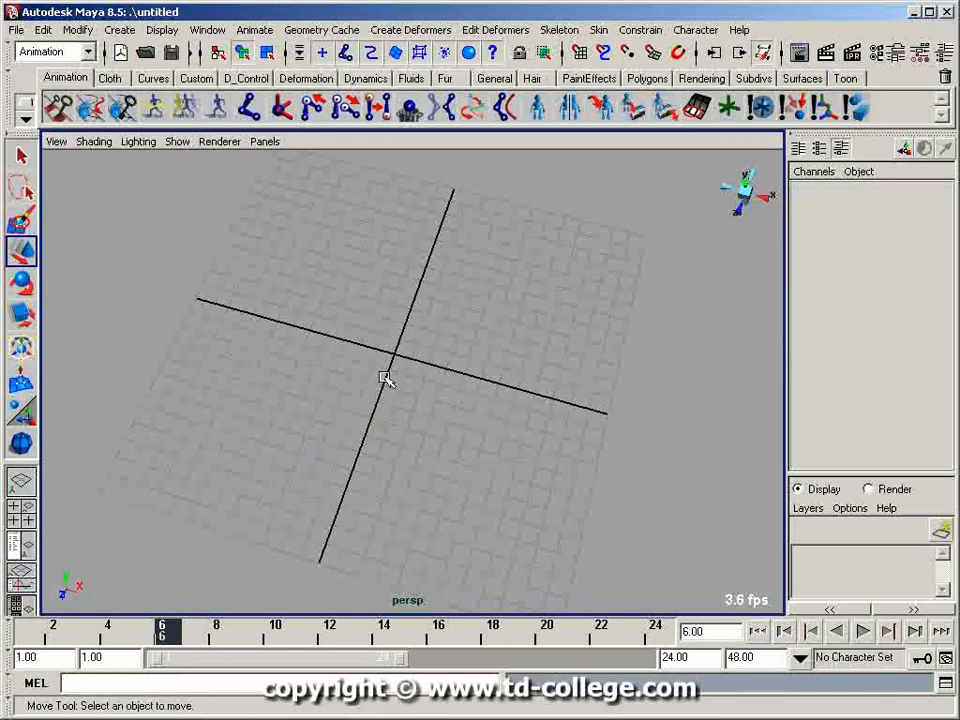
key("space")
left_click(326, 243)
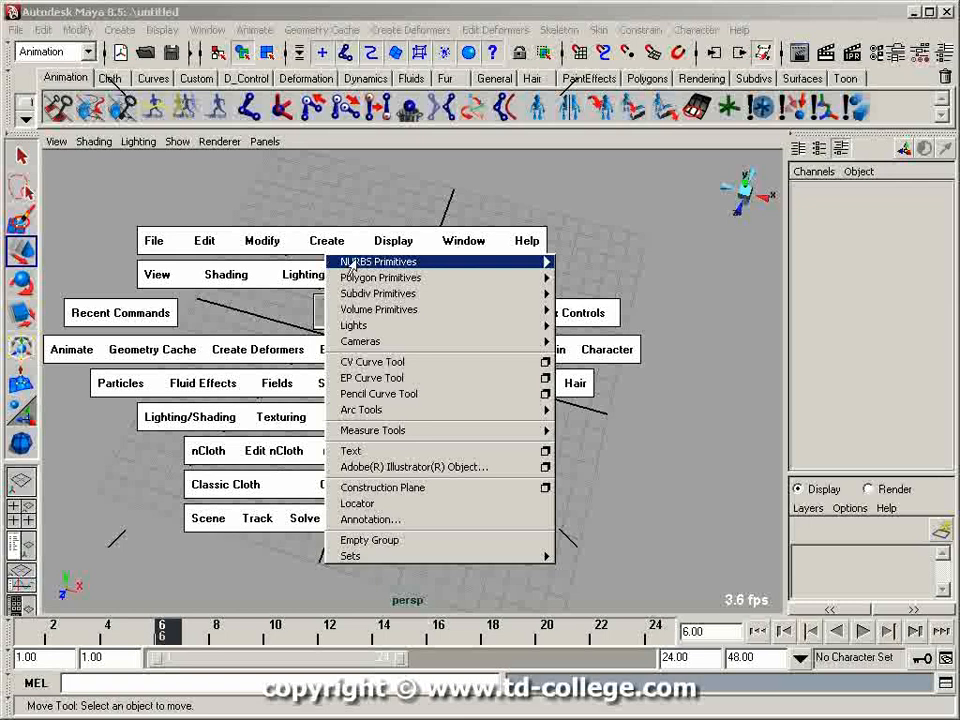
mouse_move(424, 283)
left_click(585, 277)
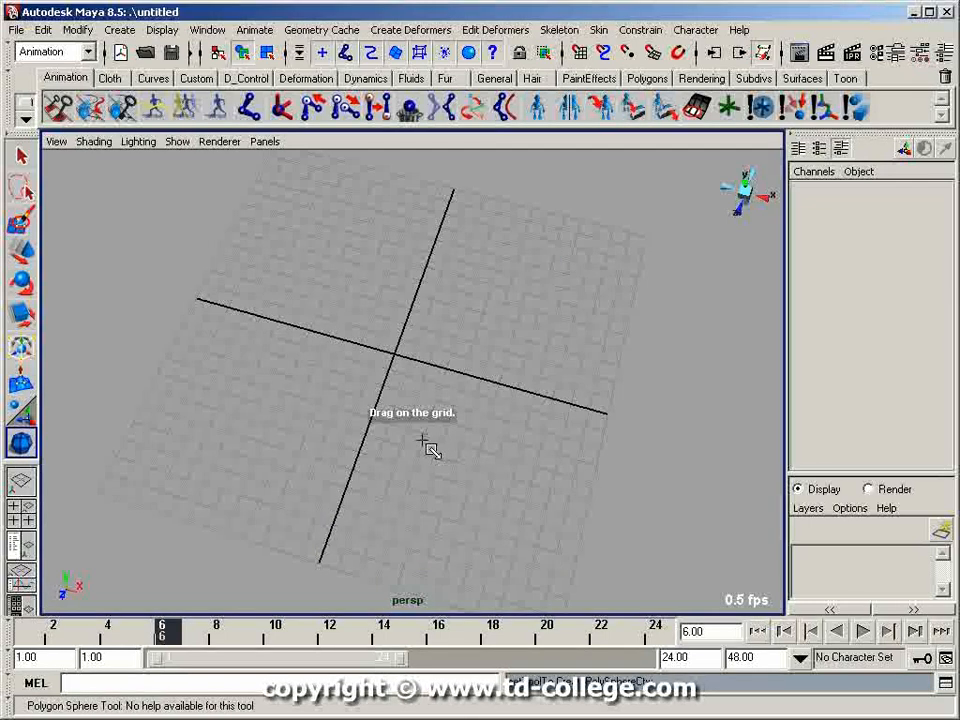
left_click_drag(424, 443, 379, 403, "alt")
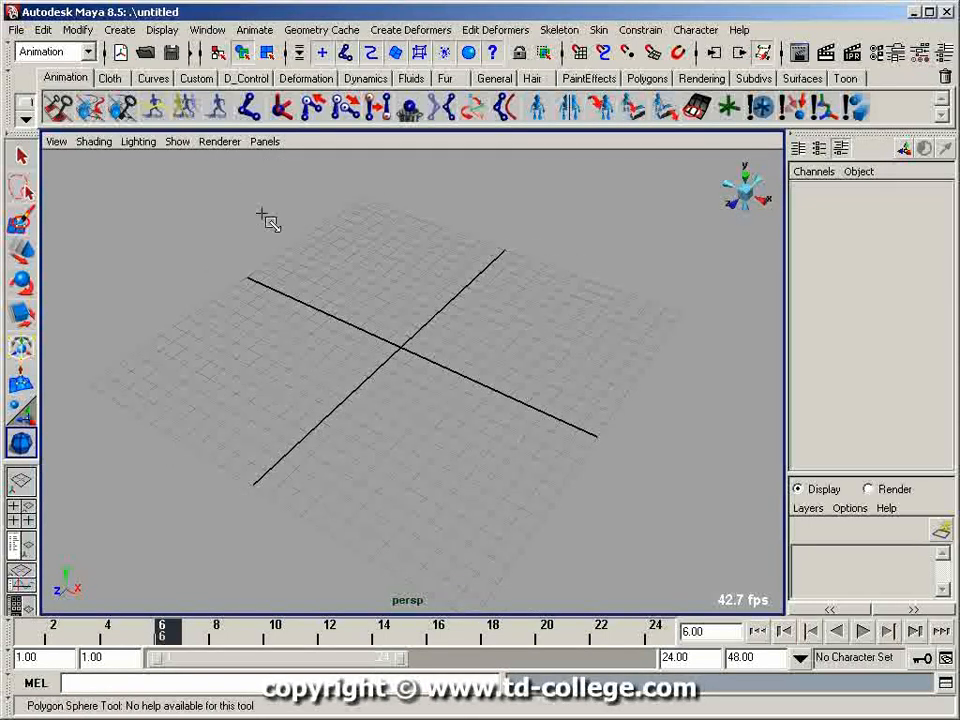
key("space")
left_click(367, 267)
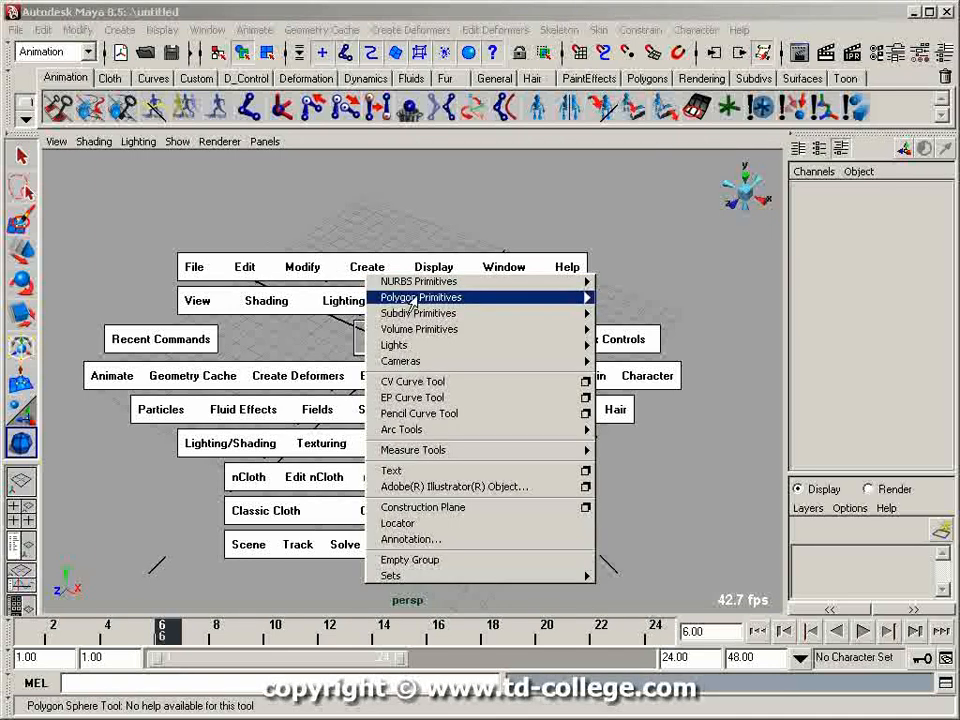
mouse_move(590, 300)
left_click(638, 300)
left_click_drag(235, 383, 263, 399)
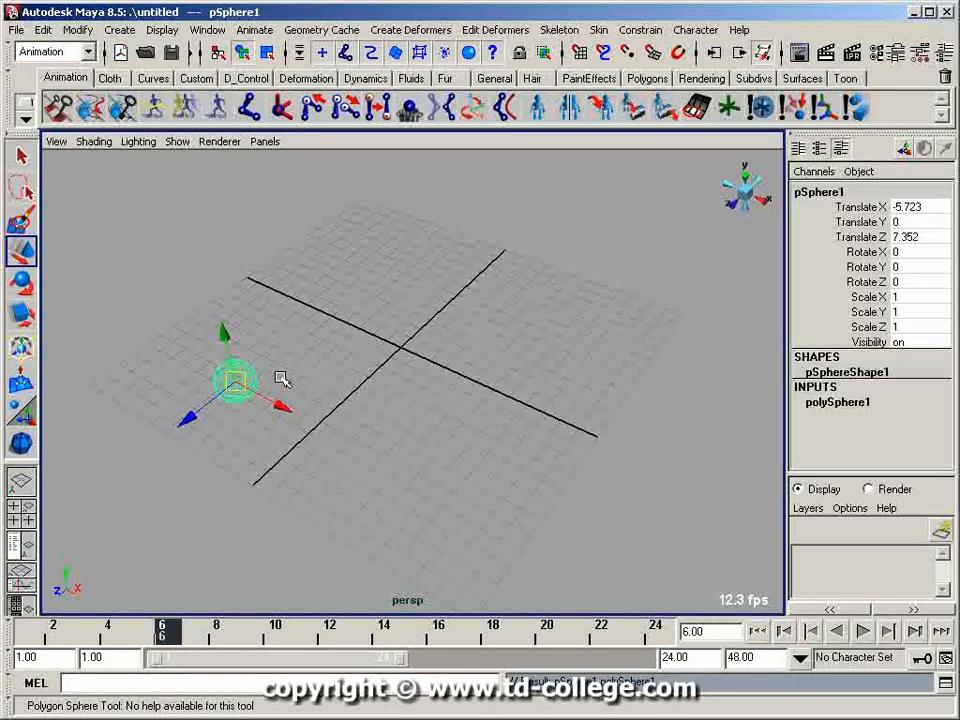
Open the Expression Editor, reselect the sphere, and place the editor window so its whole expression area is accessible.
left_click(207, 30)
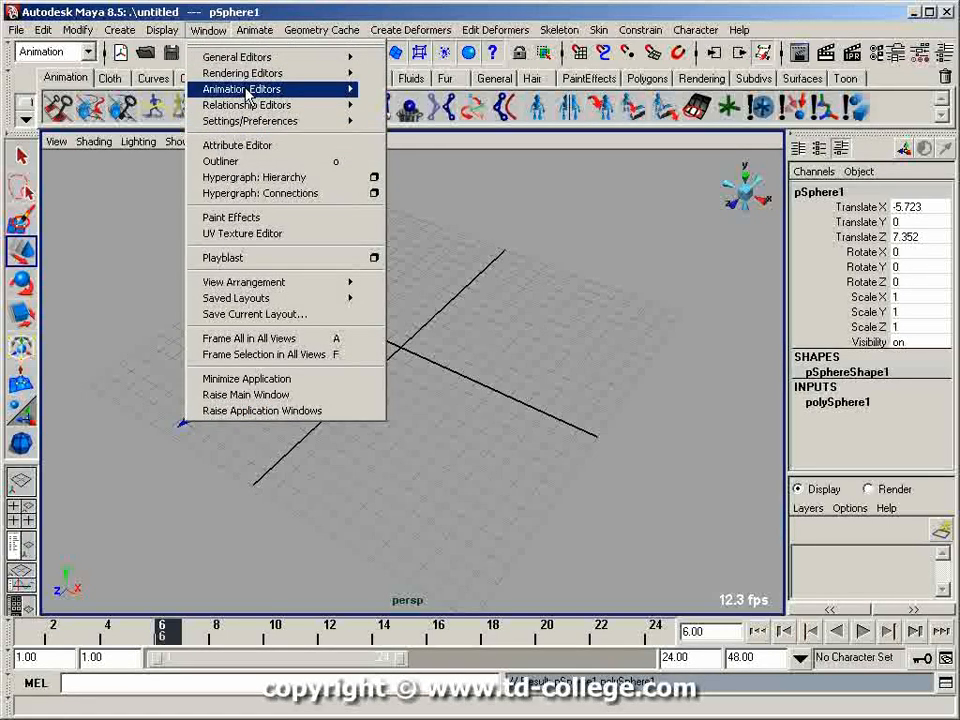
mouse_move(280, 89)
left_click(415, 172)
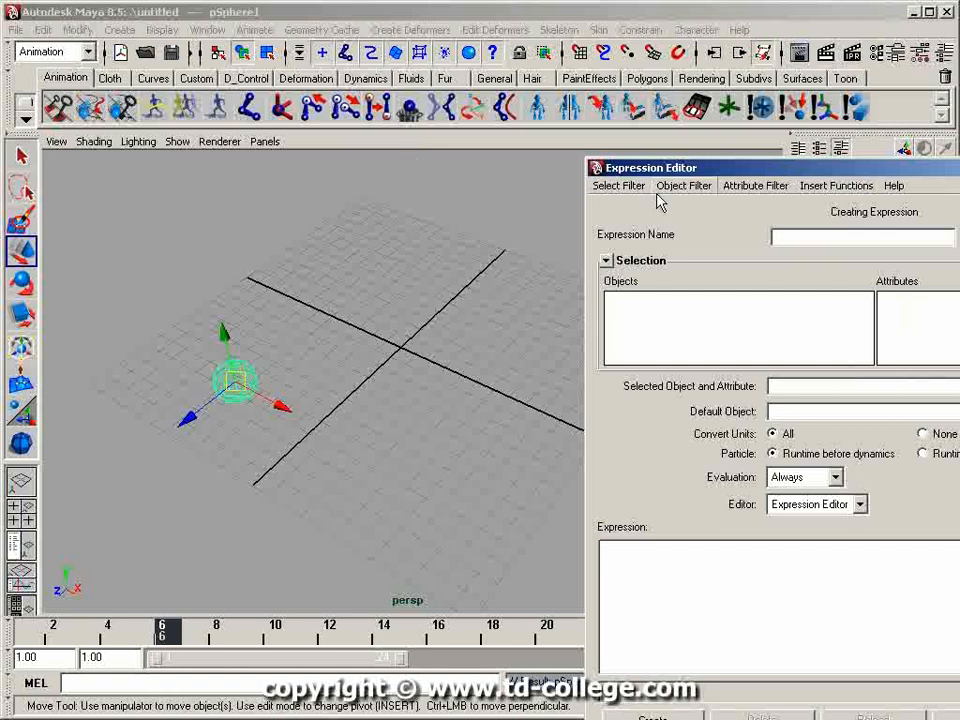
left_click(249, 441)
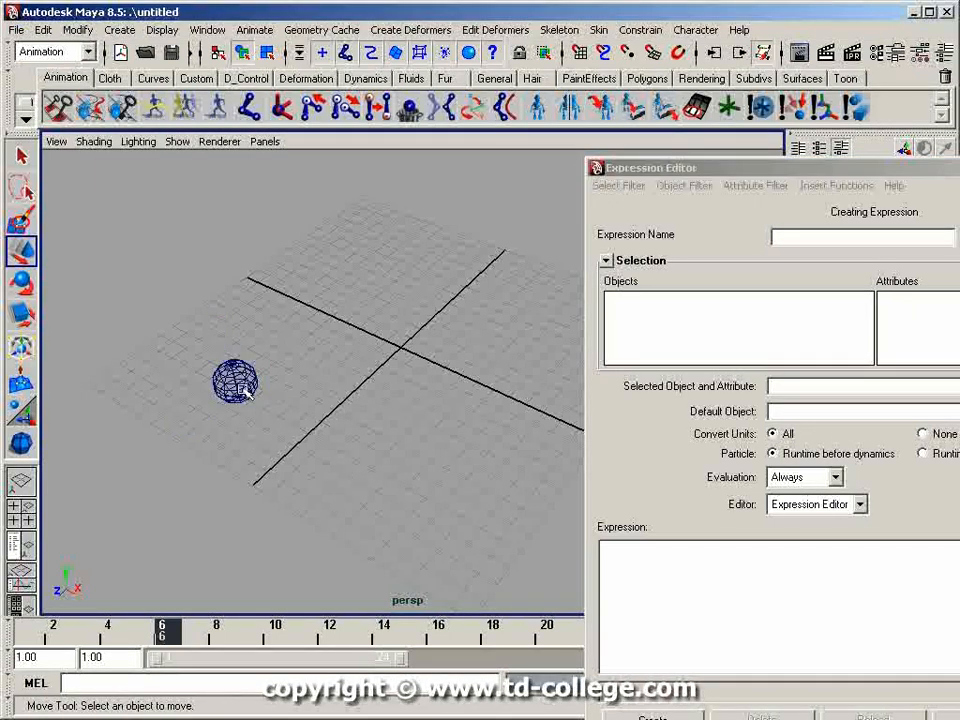
left_click(232, 382)
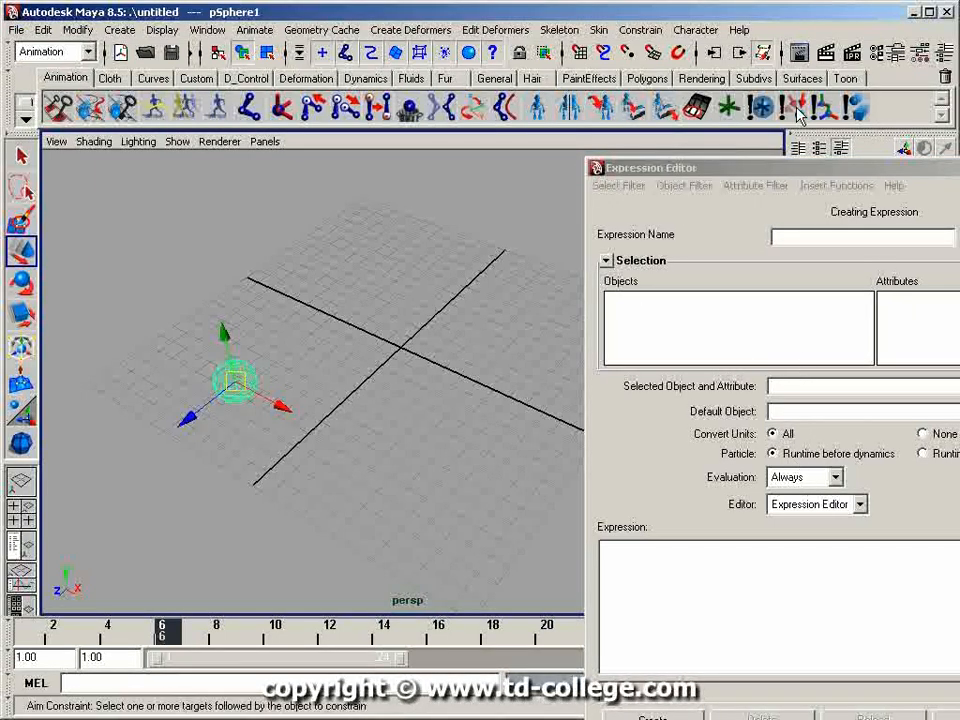
left_click(776, 172)
left_click_drag(776, 172, 731, 100)
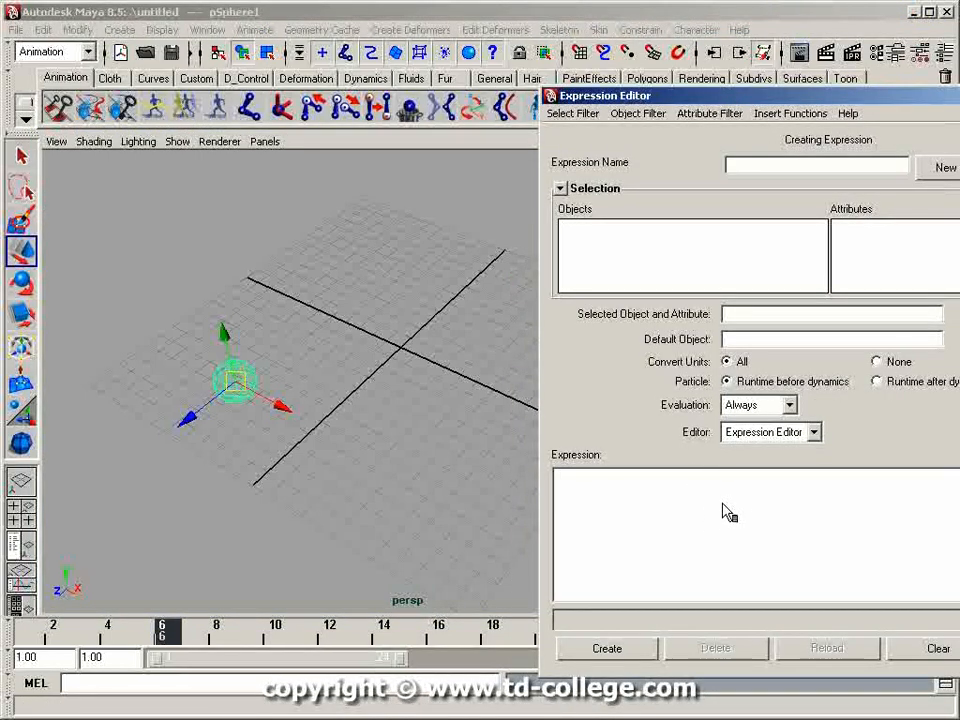
Start a two-line expression with "pSphere1.translateX = ;" and "pSphere1.translateZ = ;".
type("pSphere1")
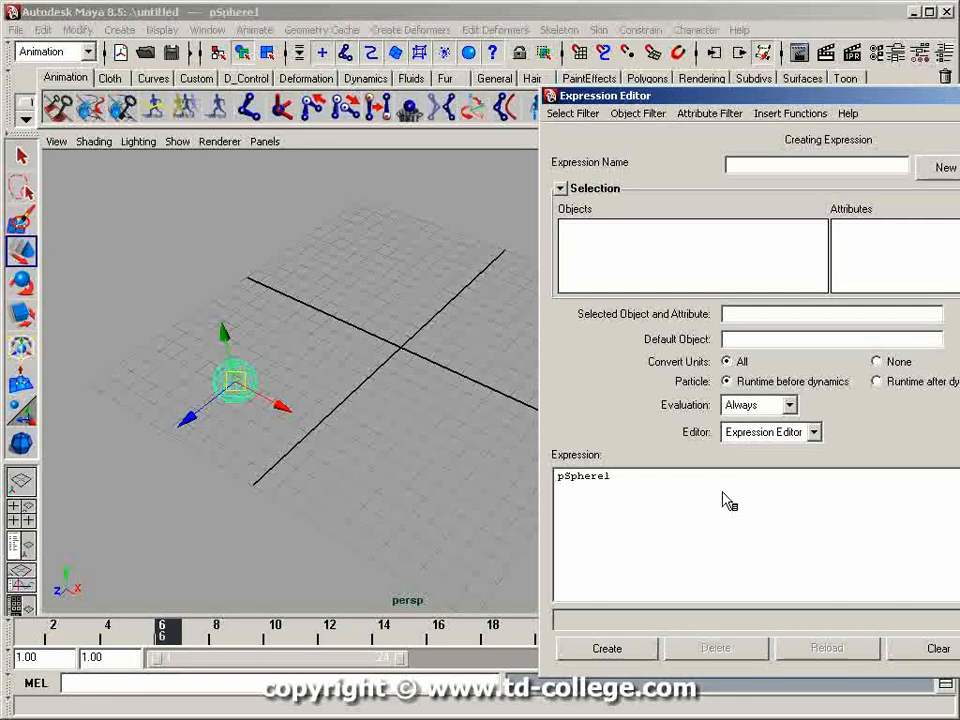
left_click_drag(673, 104, 686, 74)
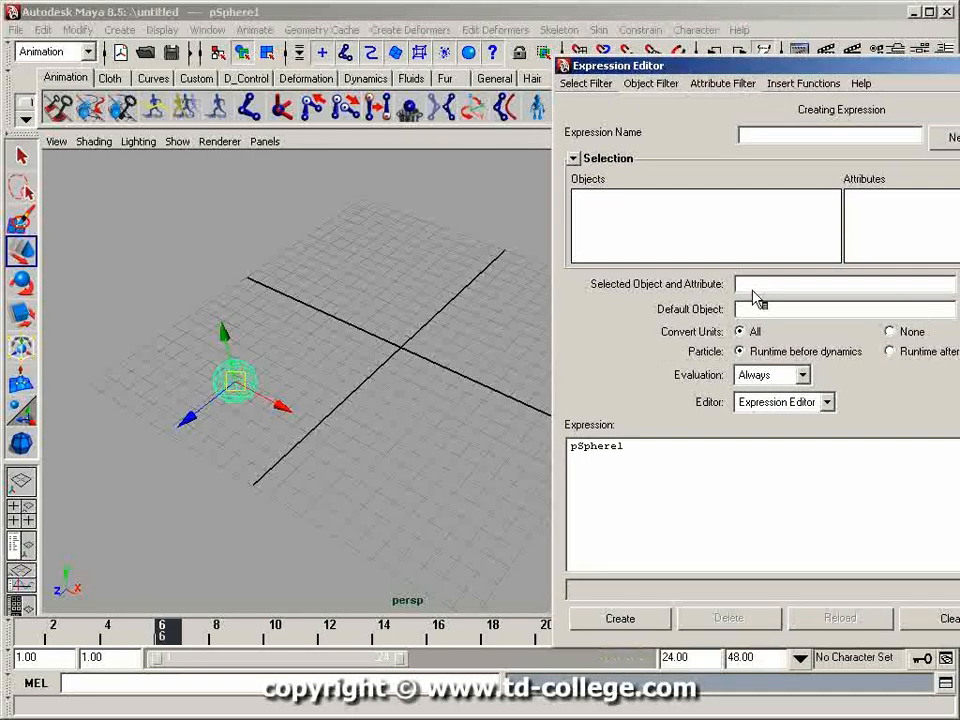
type("translateX")
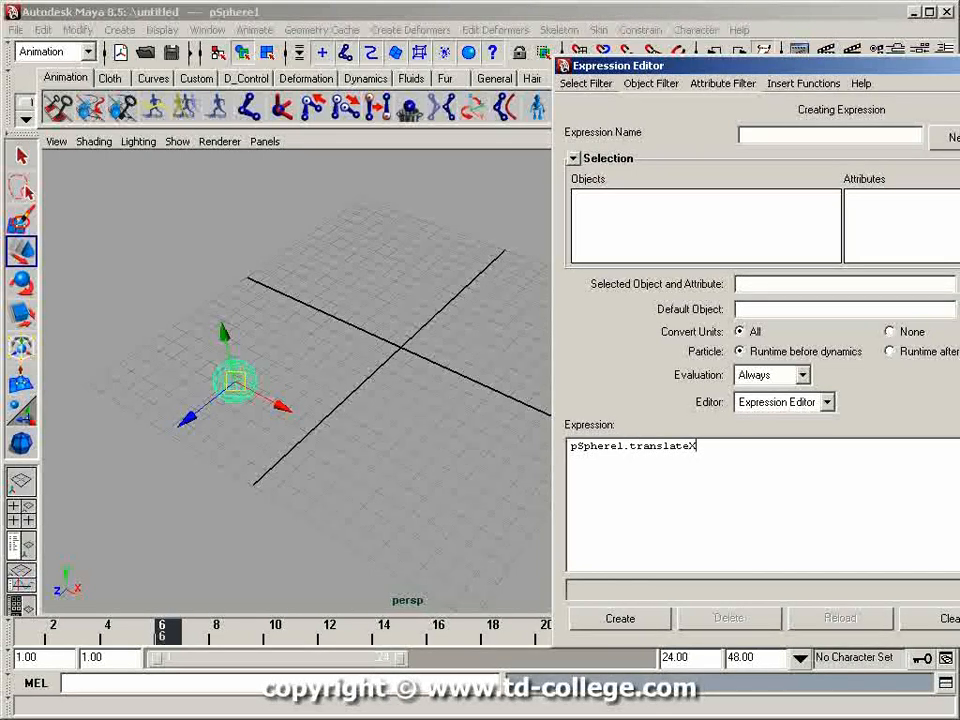
type(" =")
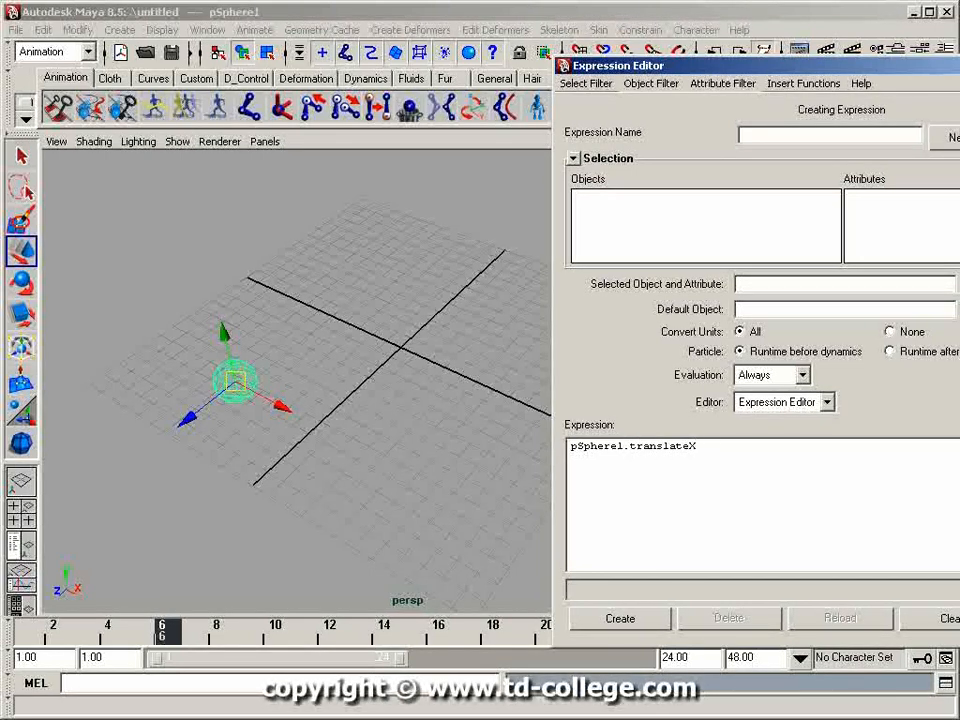
type(" ;")
key("Return")
type("pSphere1.translateZ = ;")
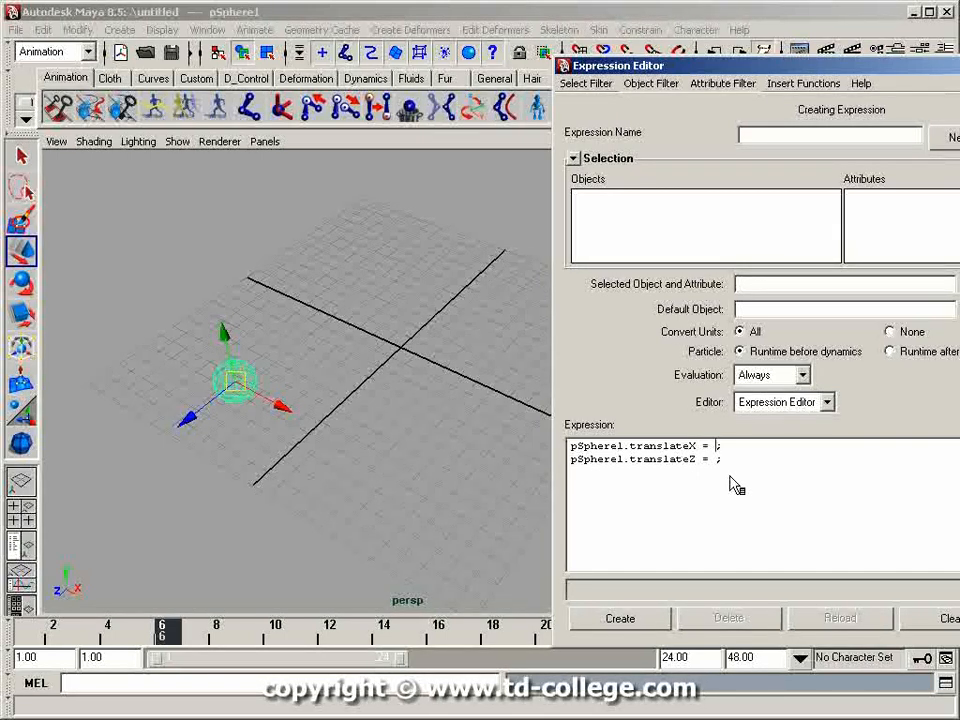
Assign sin(time) to pSphere1.translateX and cos(time) to pSphere1.translateZ, and create the expression.
left_click_drag(768, 70, 725, 50)
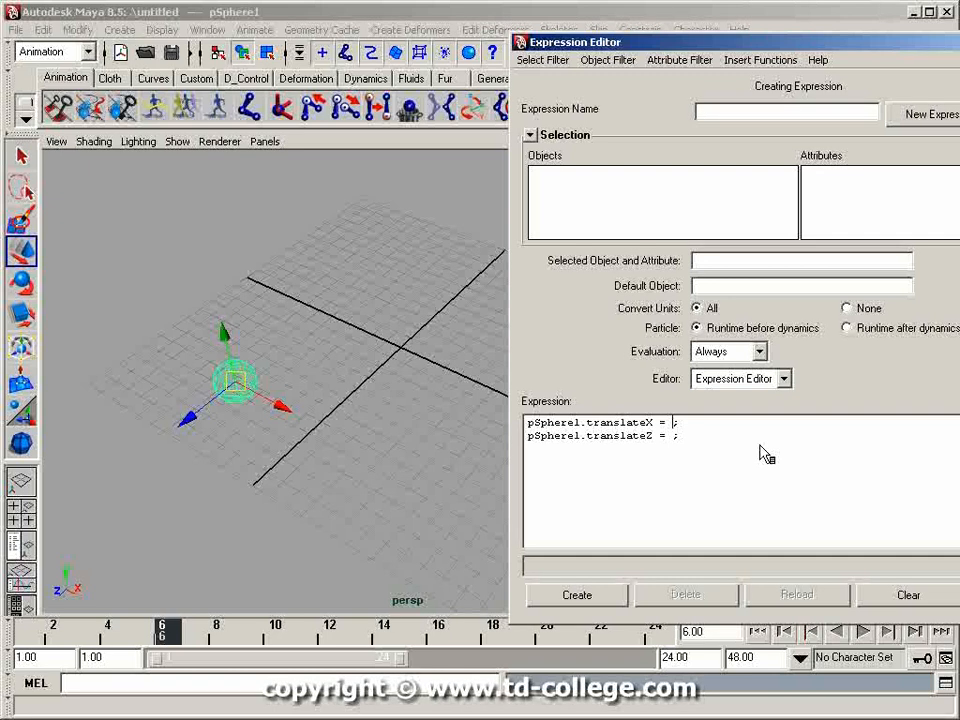
type("sin(")
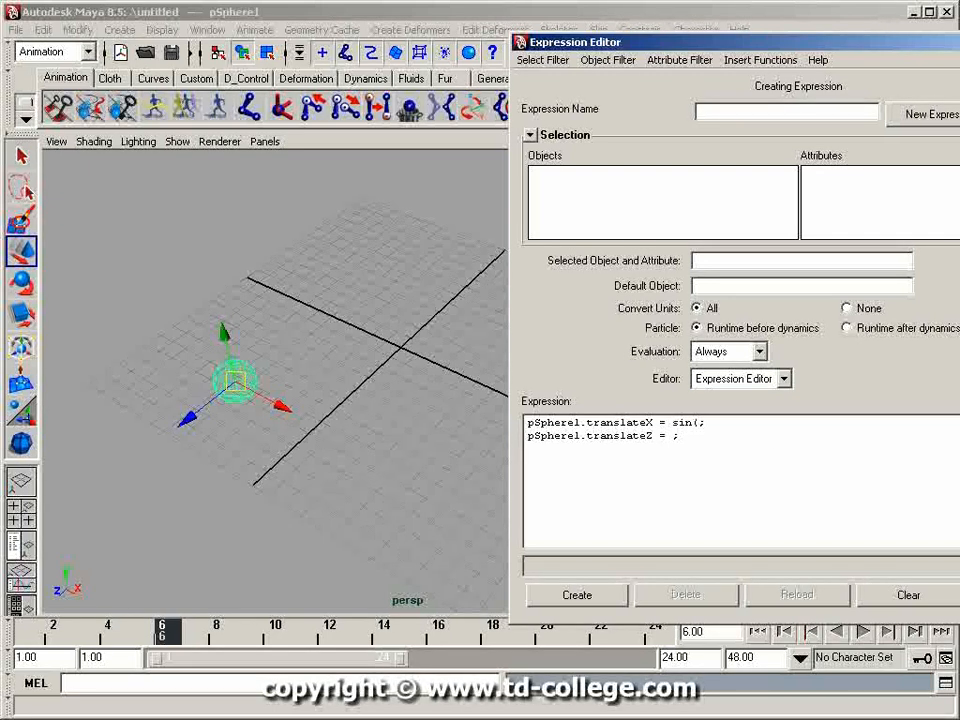
type("time);")
left_click(674, 436)
type("cos(time)")
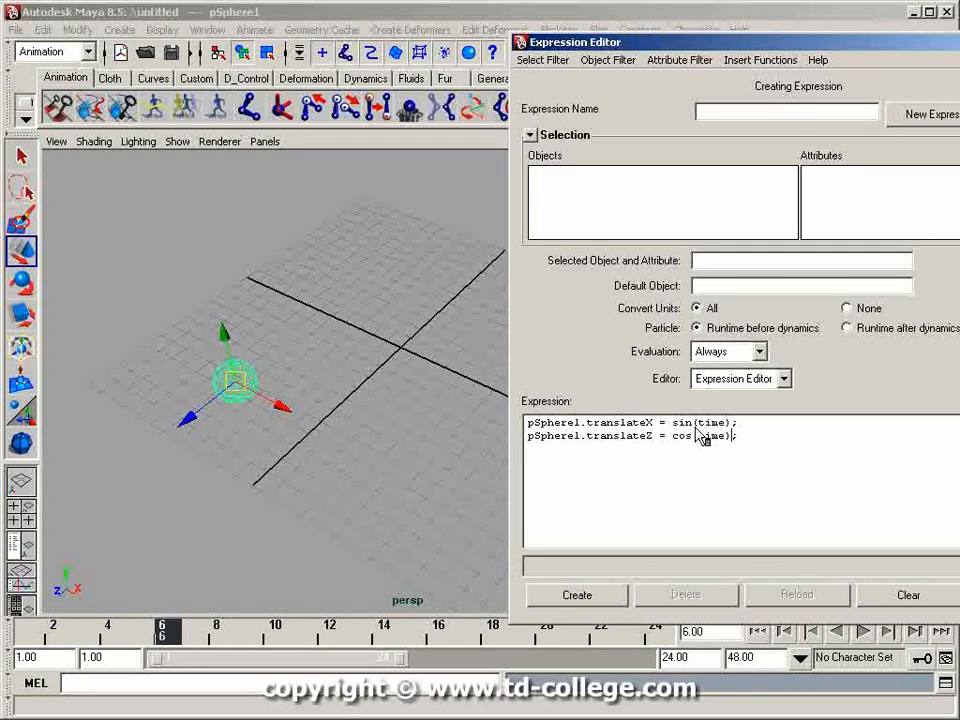
left_click(773, 441)
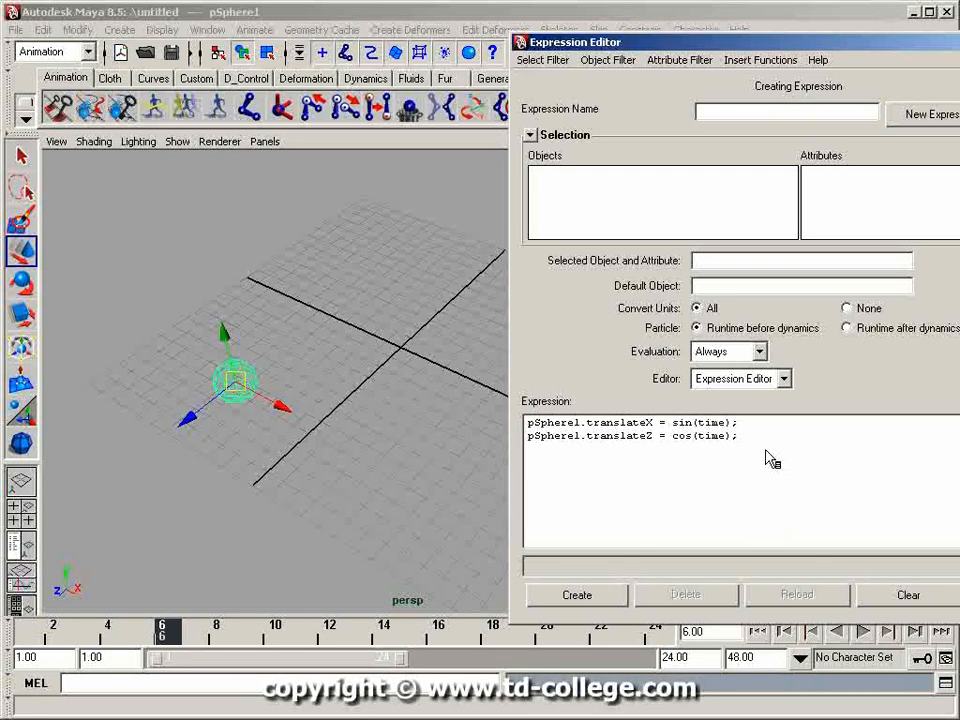
left_click(600, 600)
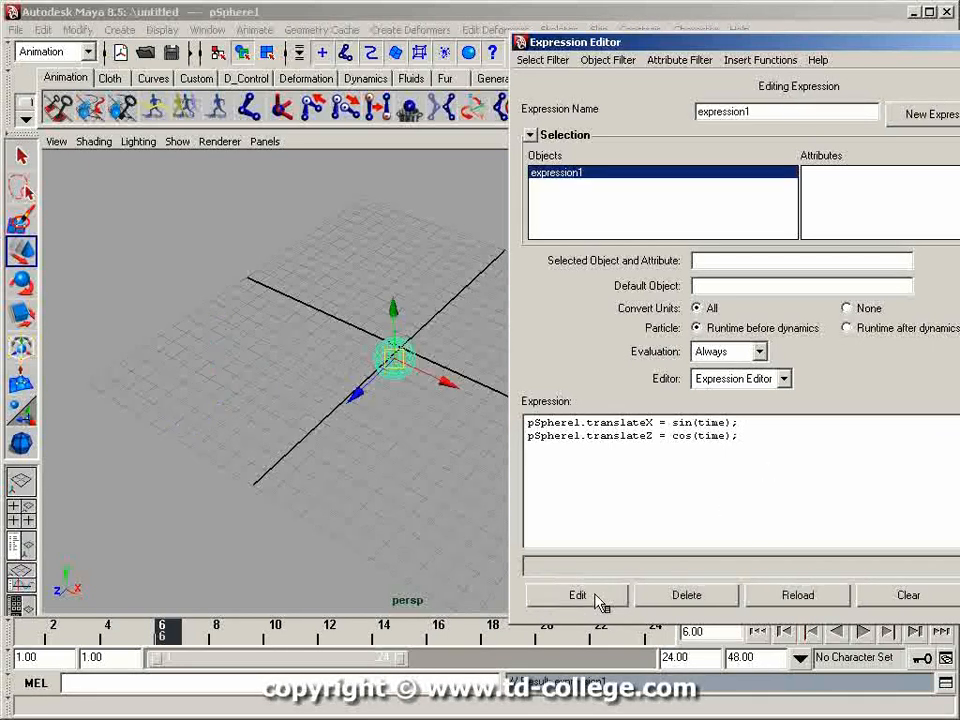
Set the playback end time to frame 200 and play the animation to check the sphere's circular motion.
left_click_drag(748, 49, 959, 142)
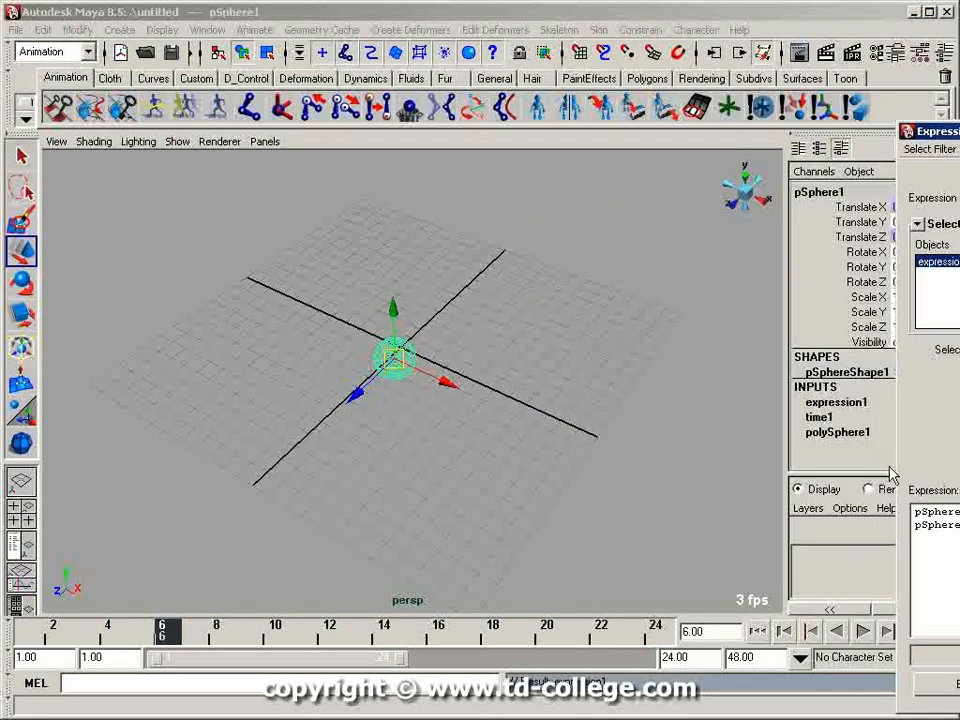
left_click(756, 18)
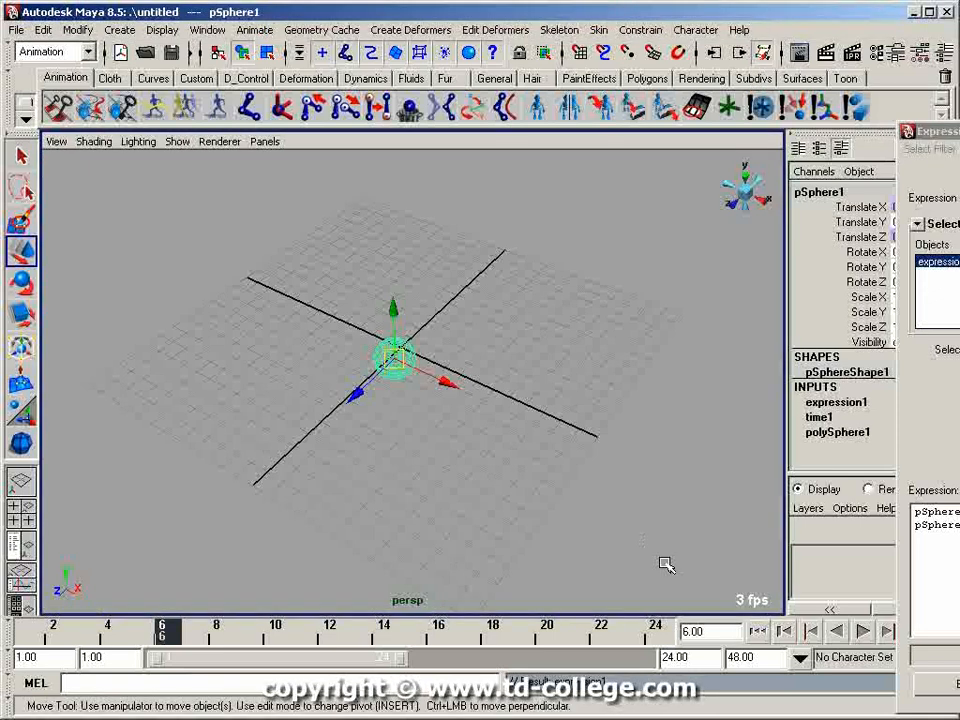
double_click(675, 657)
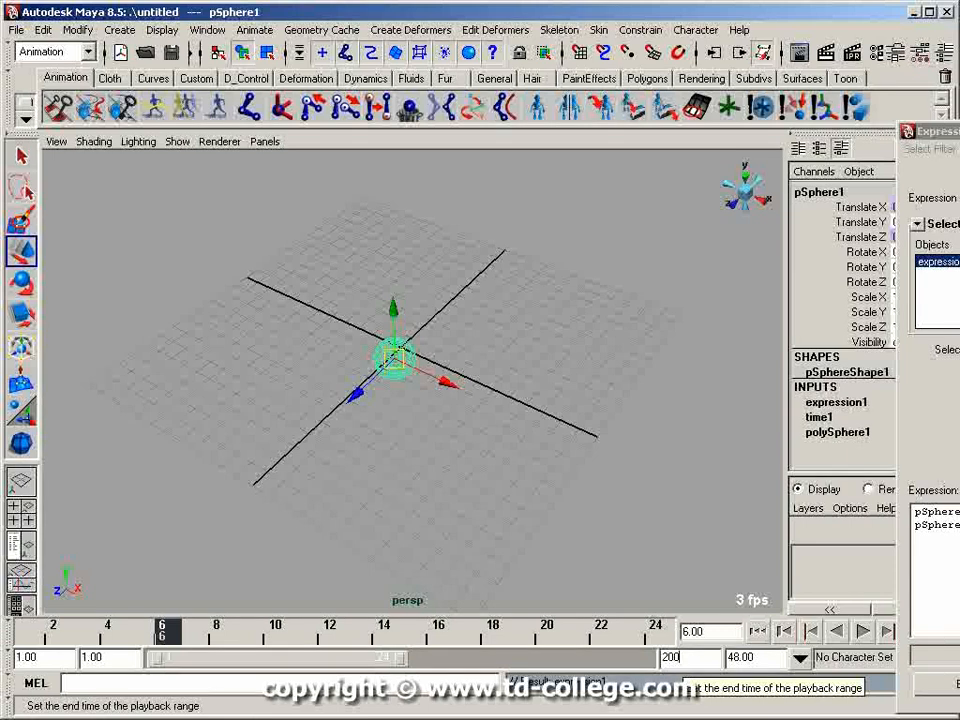
type("200")
key("Return")
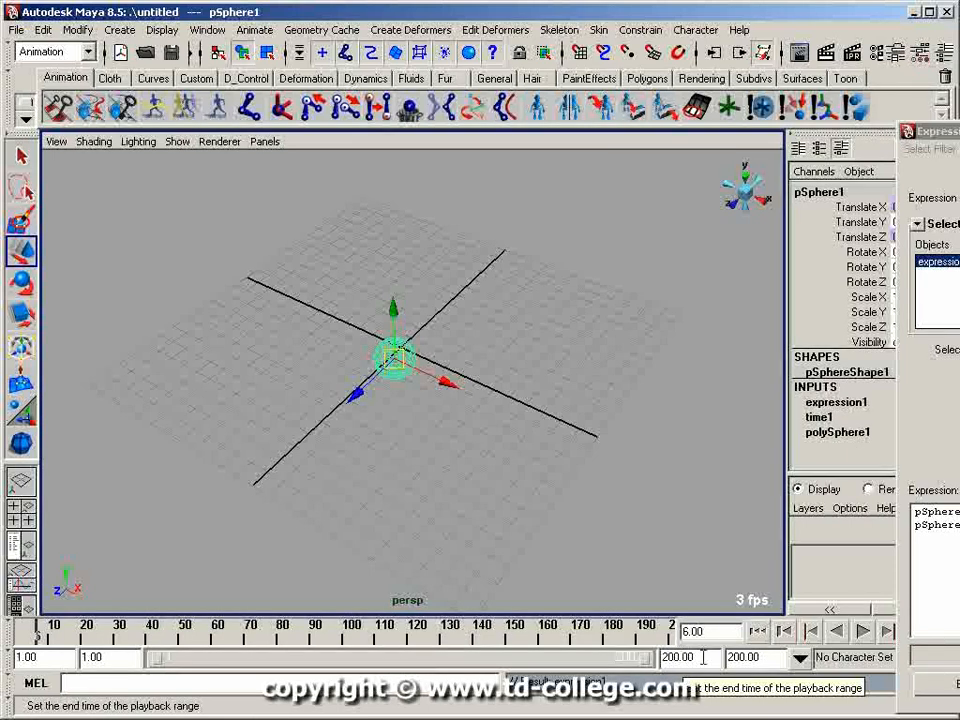
left_click(862, 631)
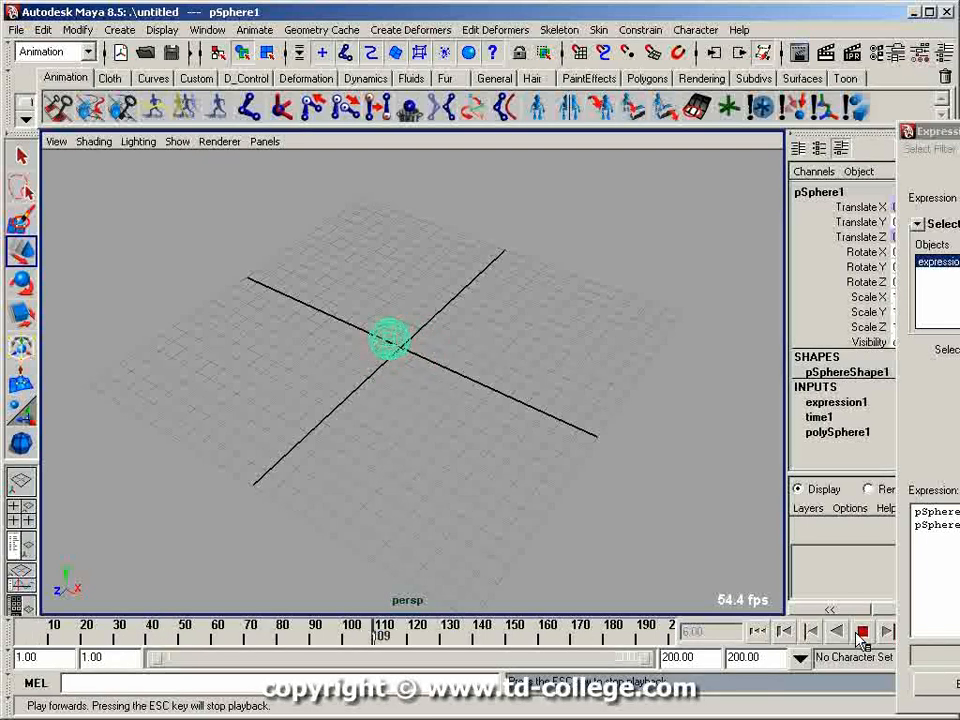
left_click(862, 633)
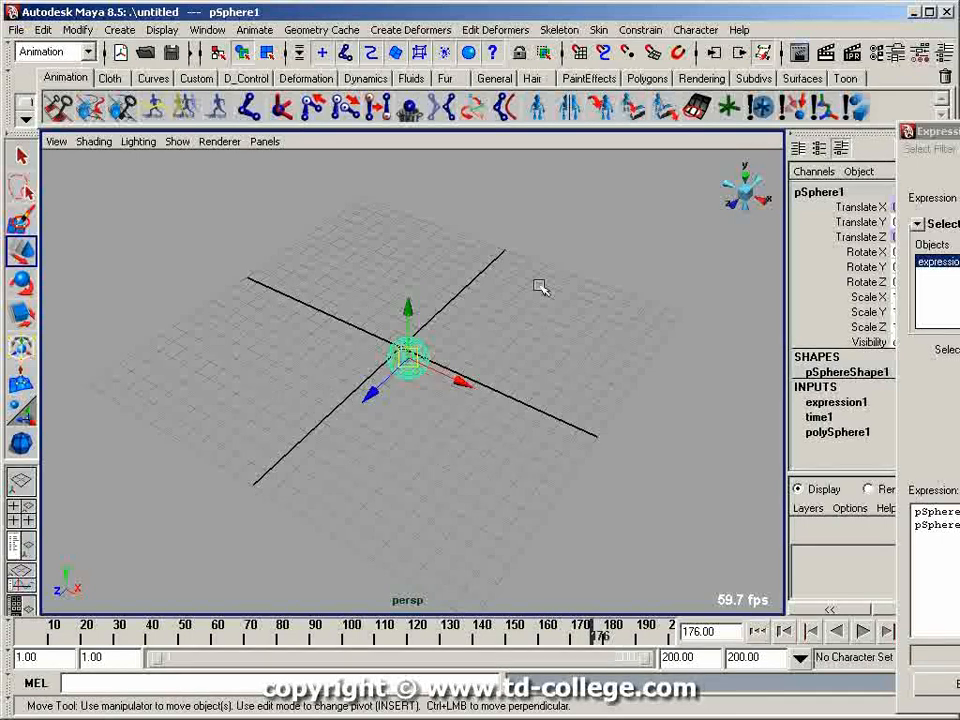
Multiply both functions by 10, giving 10*sin(time) and 10*cos(time), and apply the edited expression.
left_click_drag(959, 131, 632, 40)
left_click(666, 419)
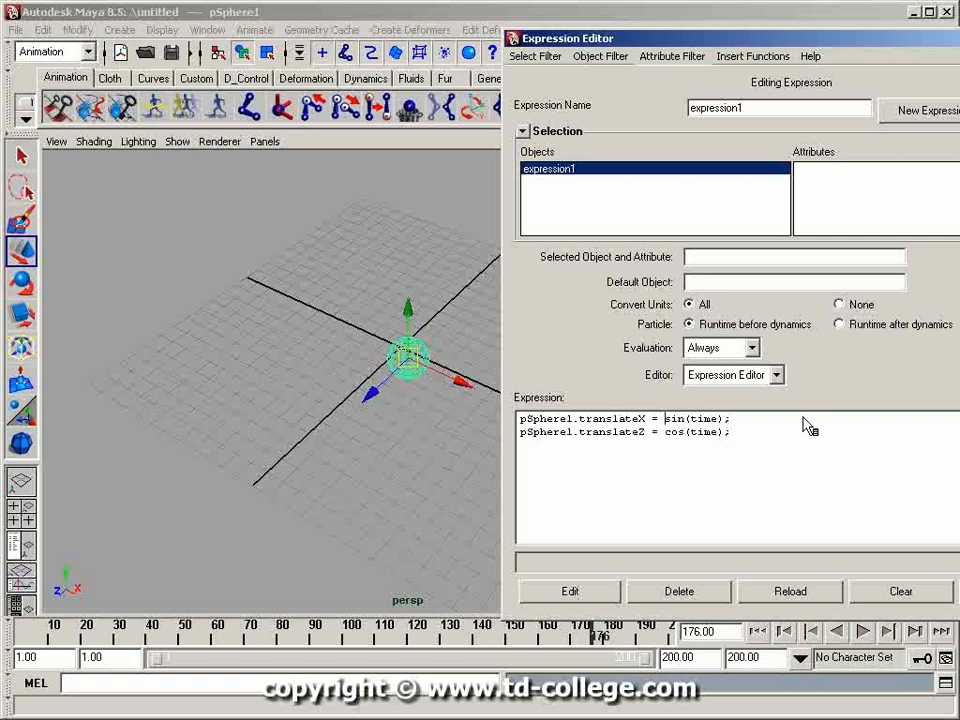
type("10*")
left_click(666, 432)
type("10*")
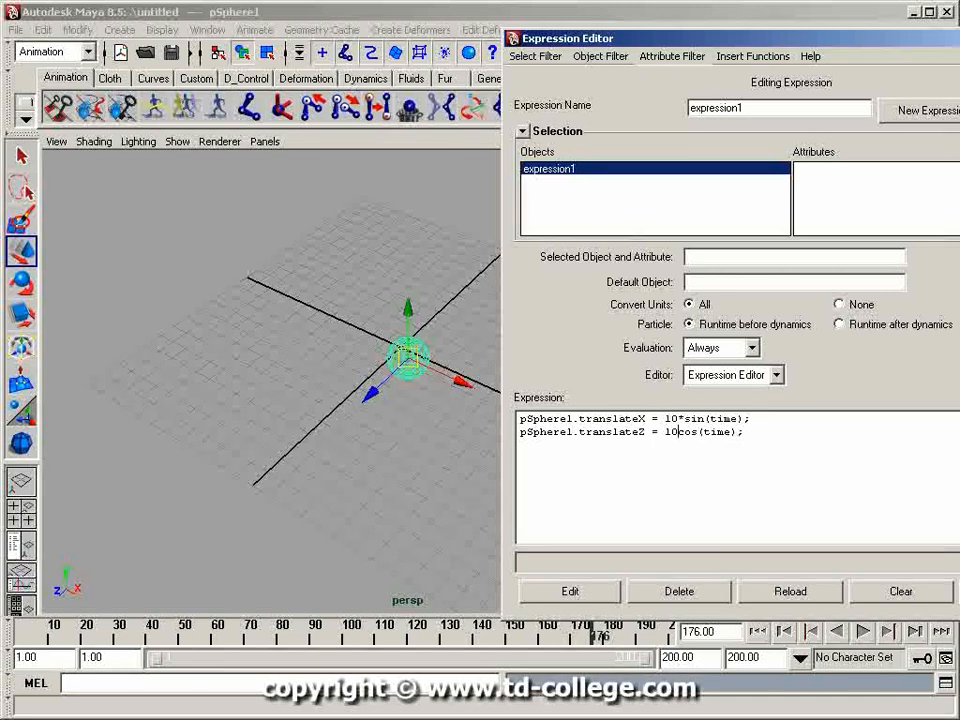
left_click(585, 592)
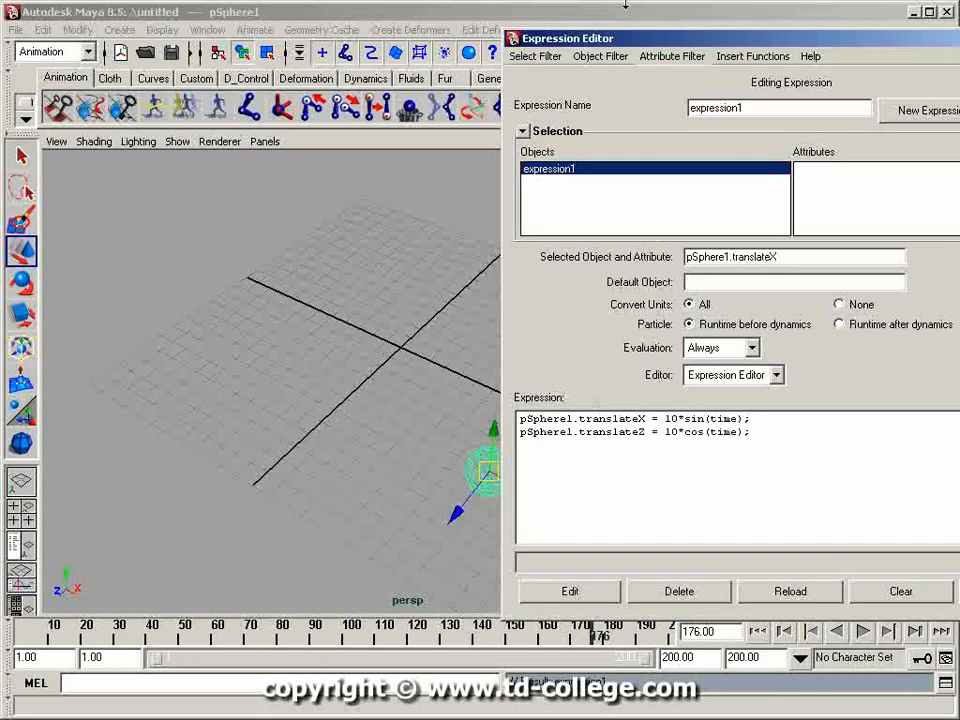
Play the animation with an unobstructed view to check the sphere's enlarged orbit, and stop playback.
left_click_drag(580, 38, 958, 40)
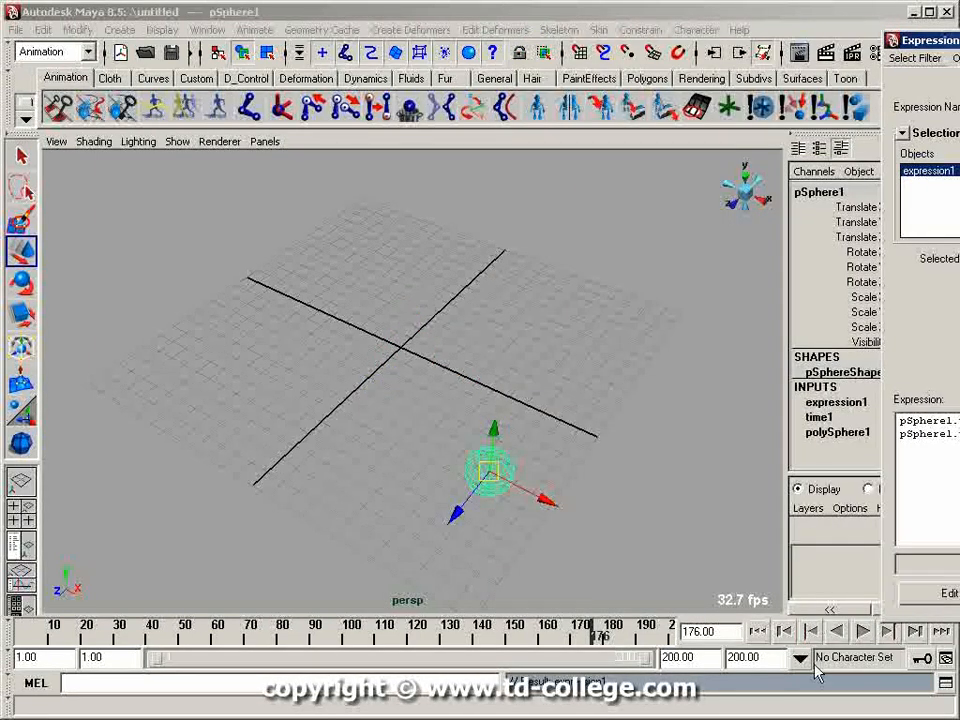
left_click(862, 631)
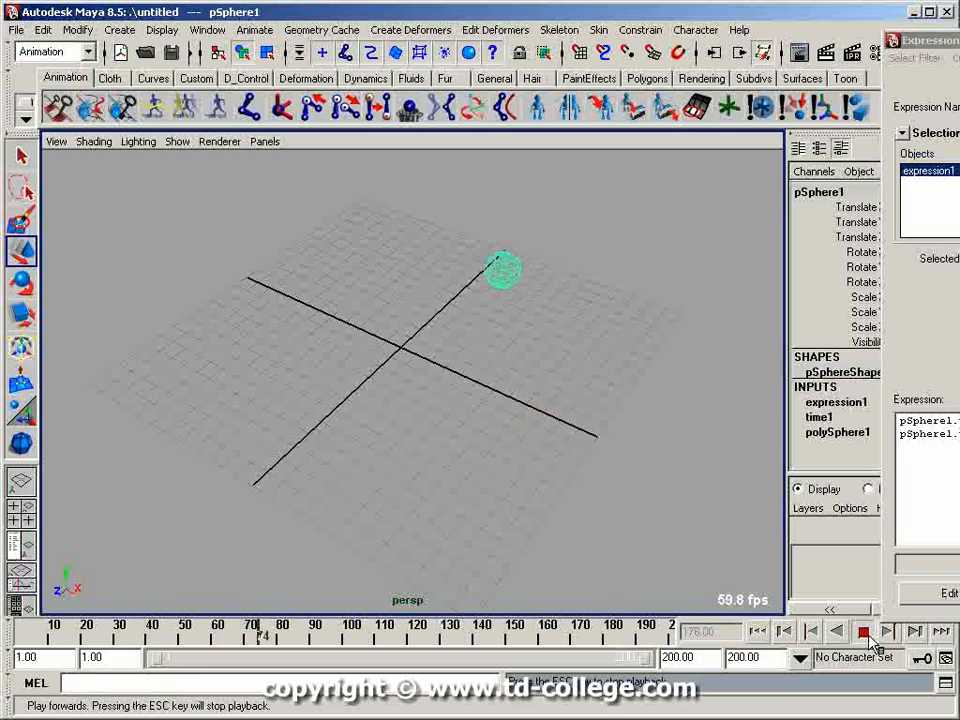
left_click(862, 631)
Change the translateX line of expression1 to 10*sin(2*time).
left_click_drag(945, 40, 741, 25)
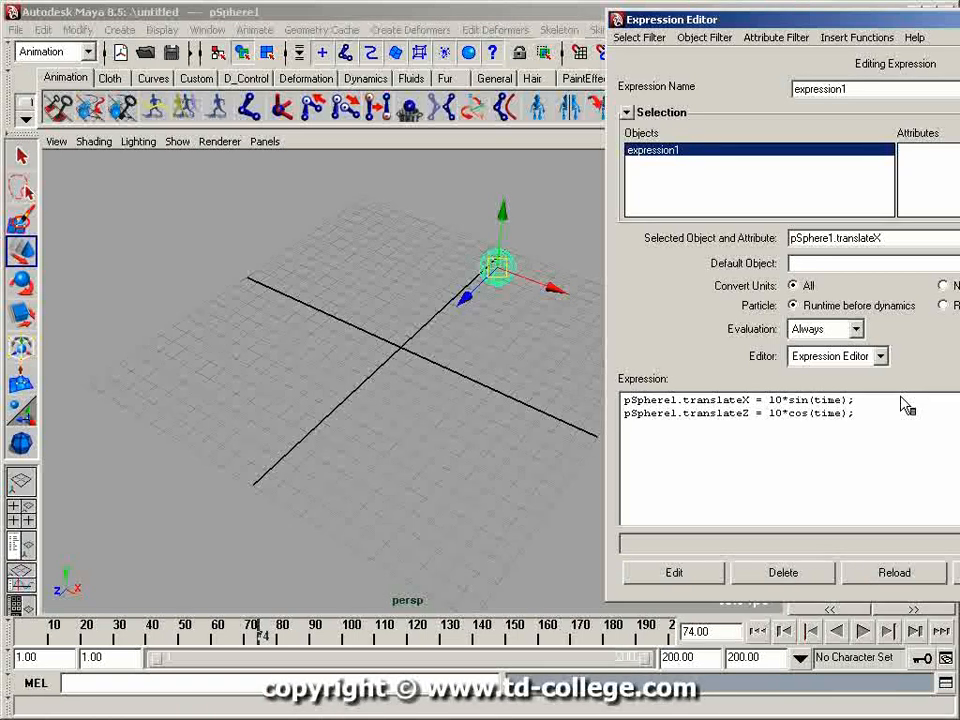
type("2*")
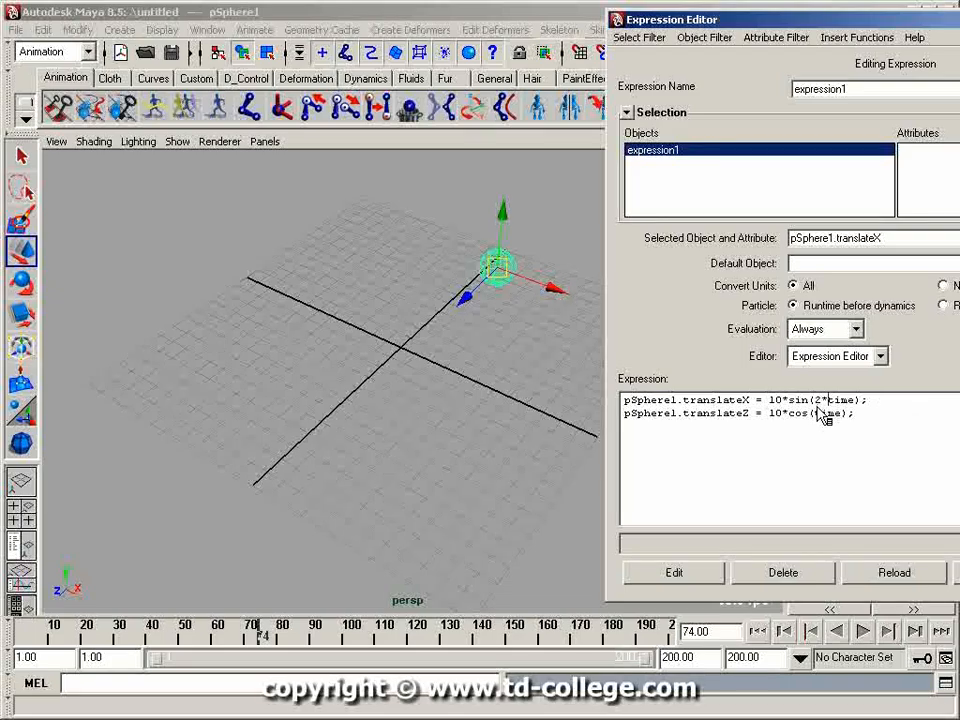